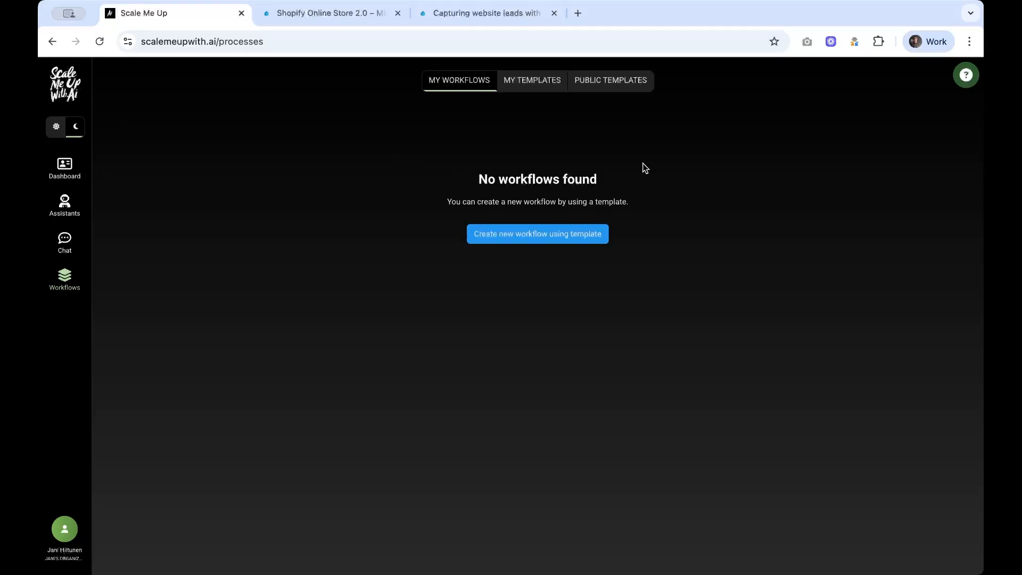
Step: Show the public workflow templates on the Workflows page
{"action": "left_click", "coordinate": [623, 87]}
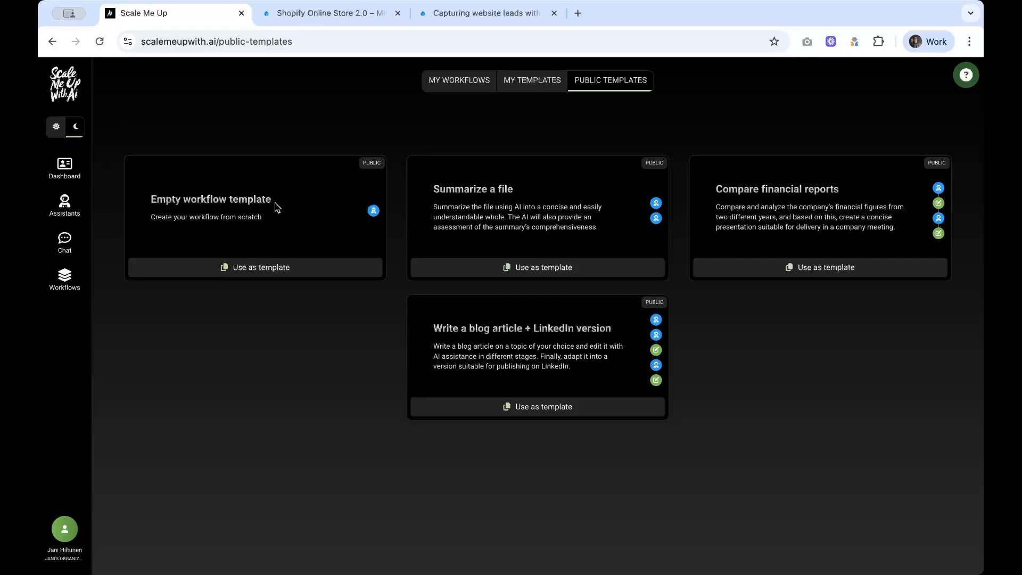
Step: Create an empty workflow 'Article generation', described 'Use to write tech articles', shared with Organisation
{"action": "left_click", "coordinate": [284, 269]}
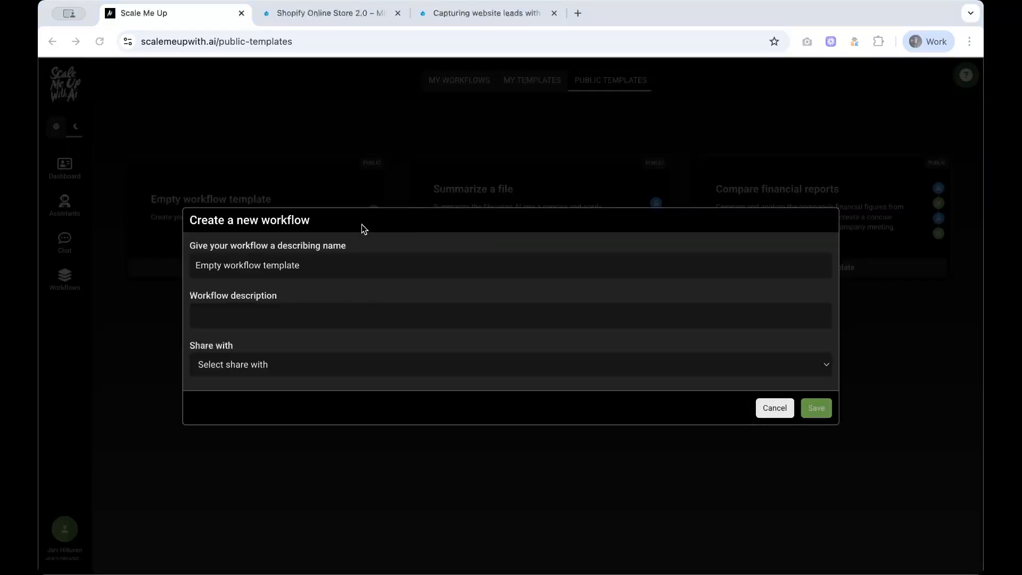
{"action": "left_click", "coordinate": [327, 267]}
{"action": "left_click_drag", "start_coordinate": [327, 267], "coordinate": [98, 271]}
{"action": "type", "text": "Article generation"}
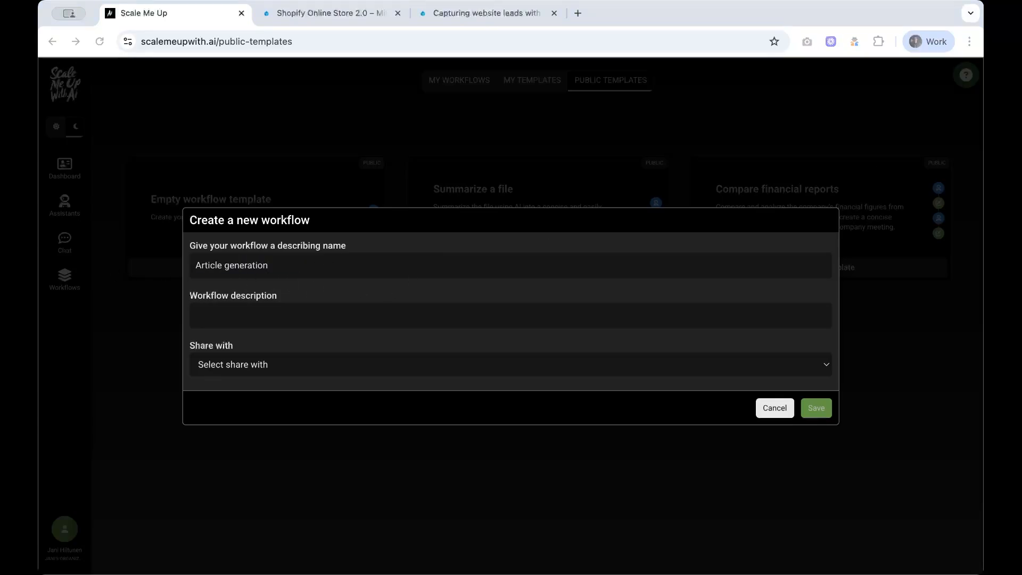
{"action": "left_click", "coordinate": [295, 316]}
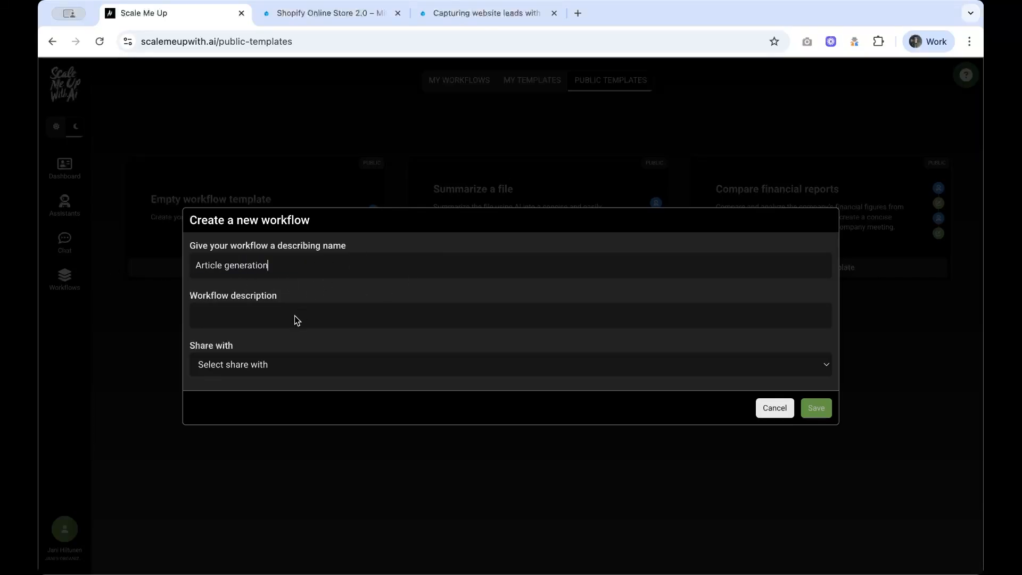
{"action": "type", "text": "Use to write tech articles"}
{"action": "left_click", "coordinate": [295, 366]}
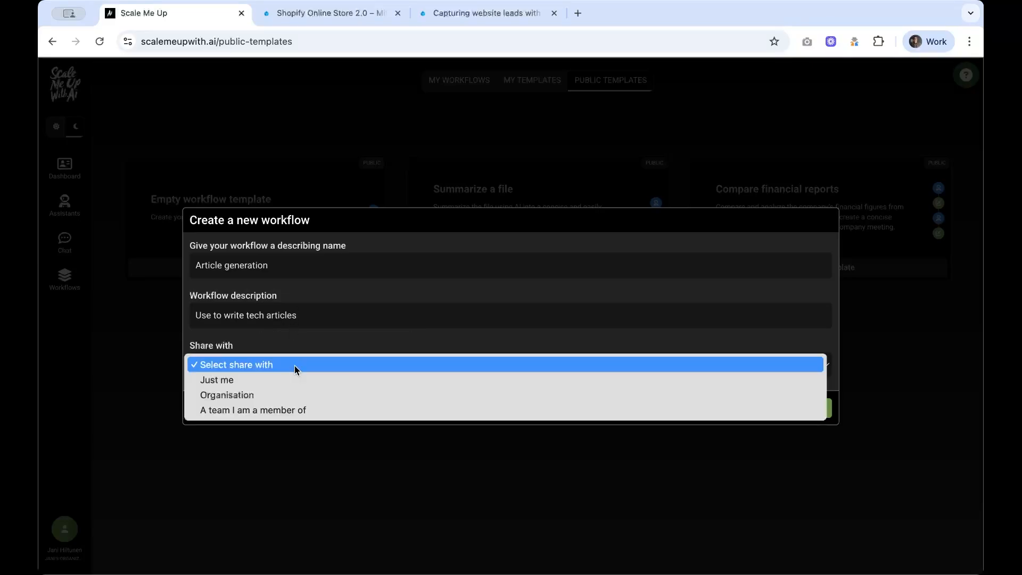
{"action": "left_click", "coordinate": [296, 396]}
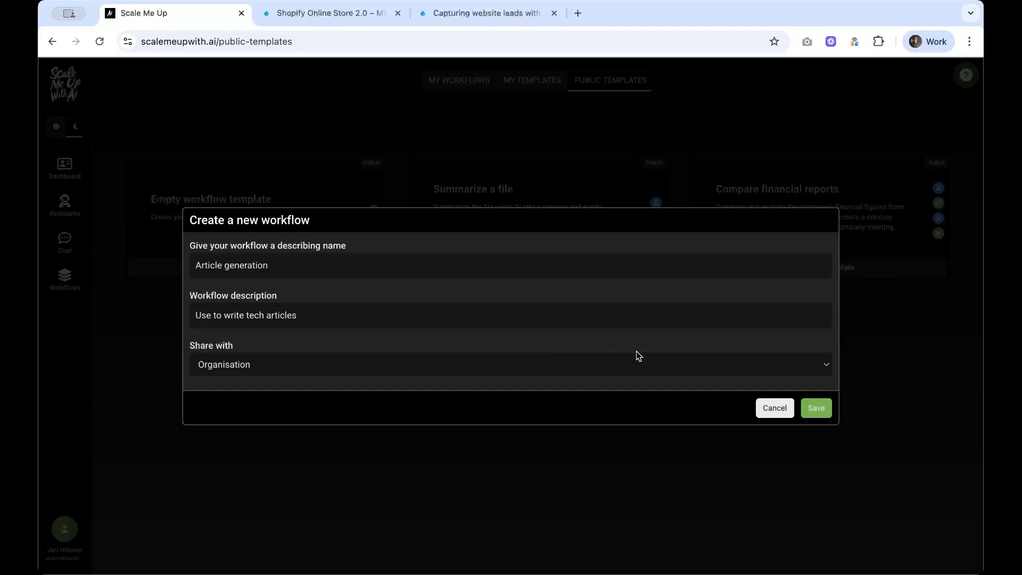
{"action": "left_click", "coordinate": [827, 408]}
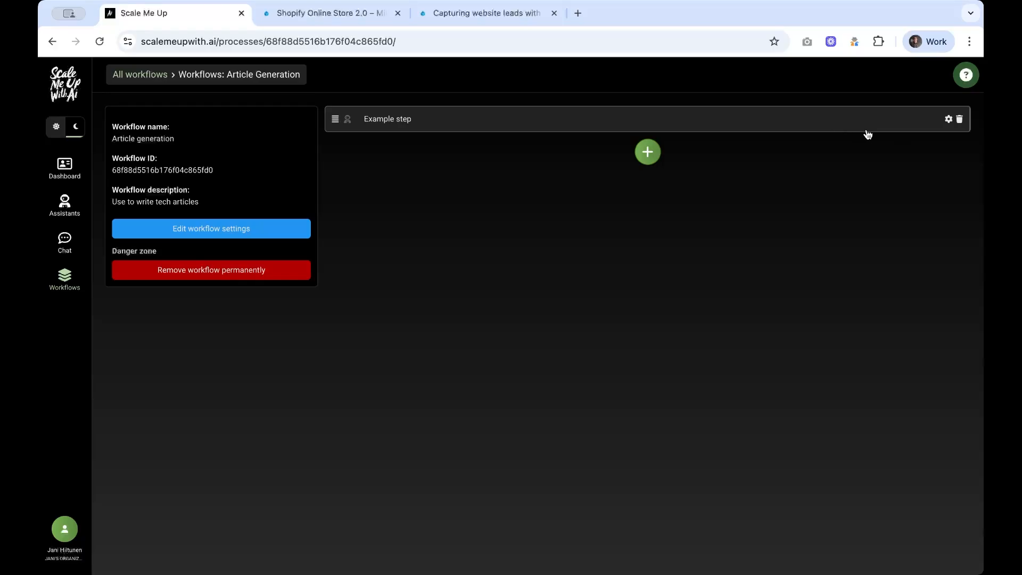
Step: Delete the placeholder Example step from the Article generation workflow
{"action": "left_click", "coordinate": [960, 119]}
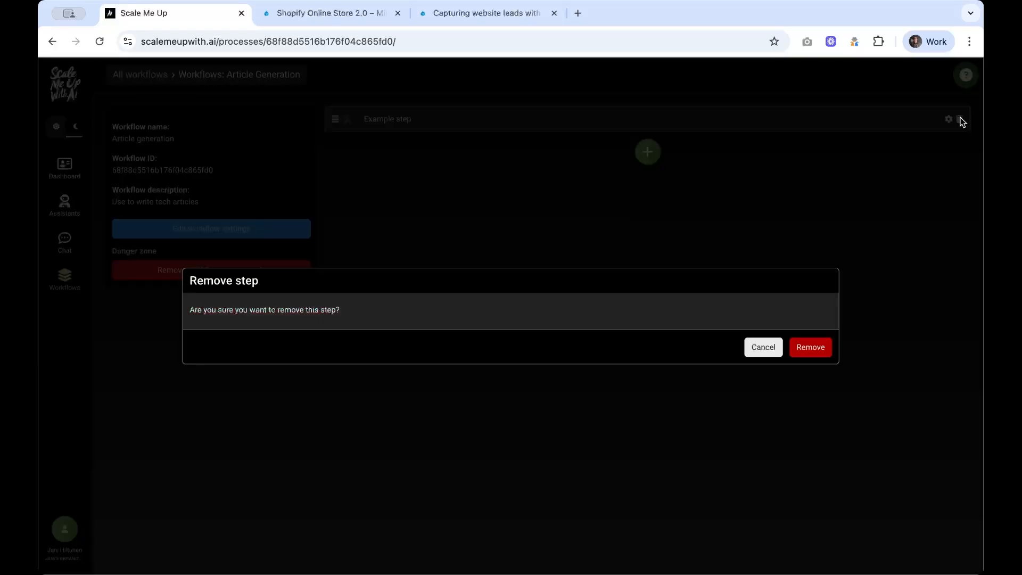
{"action": "left_click", "coordinate": [816, 348]}
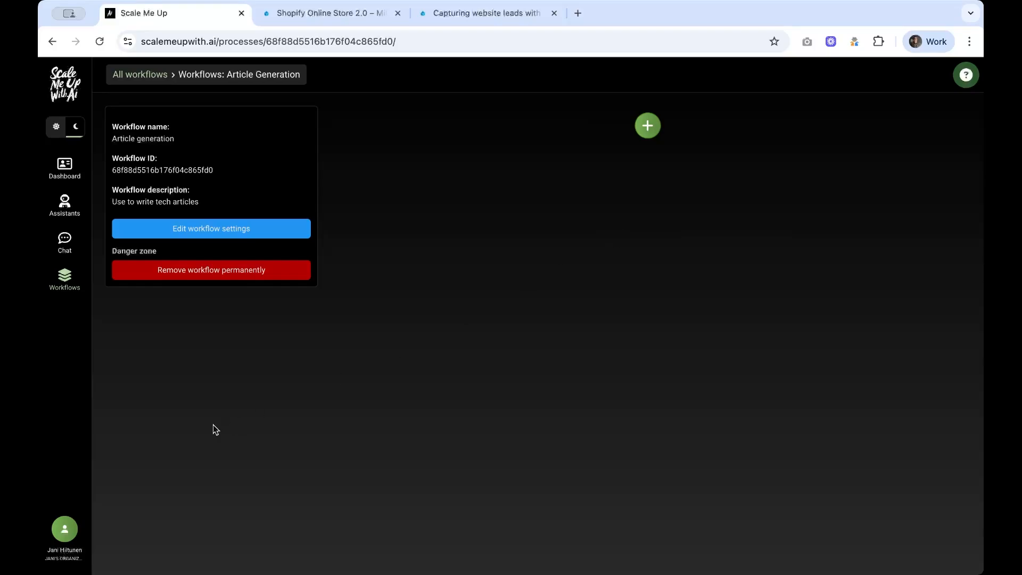
Step: Create assistant 'Technology writer' from the Common template, described 'Writes drafts of technology expert articles', organisation-shared
{"action": "left_click", "coordinate": [62, 203]}
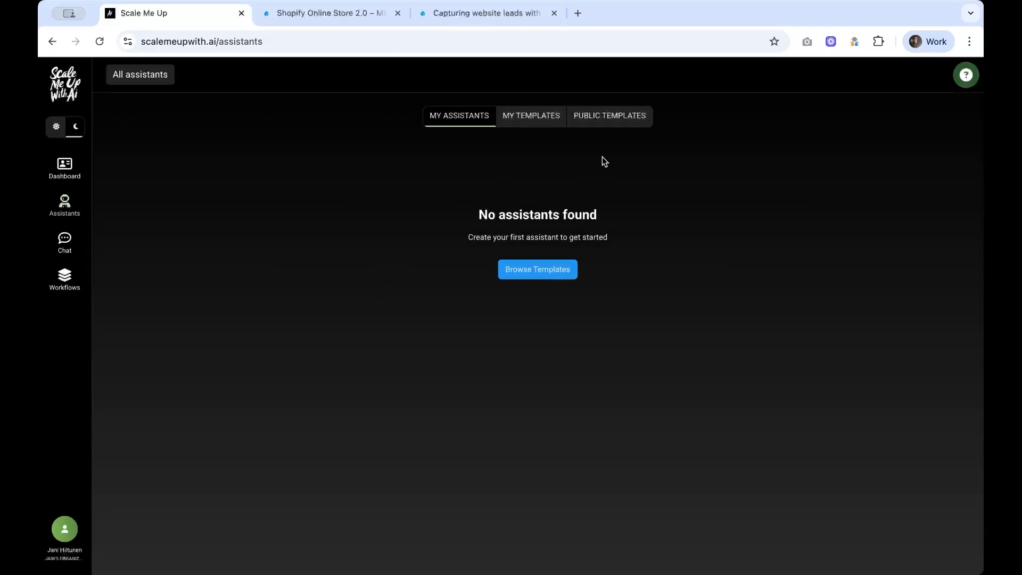
{"action": "left_click", "coordinate": [610, 117]}
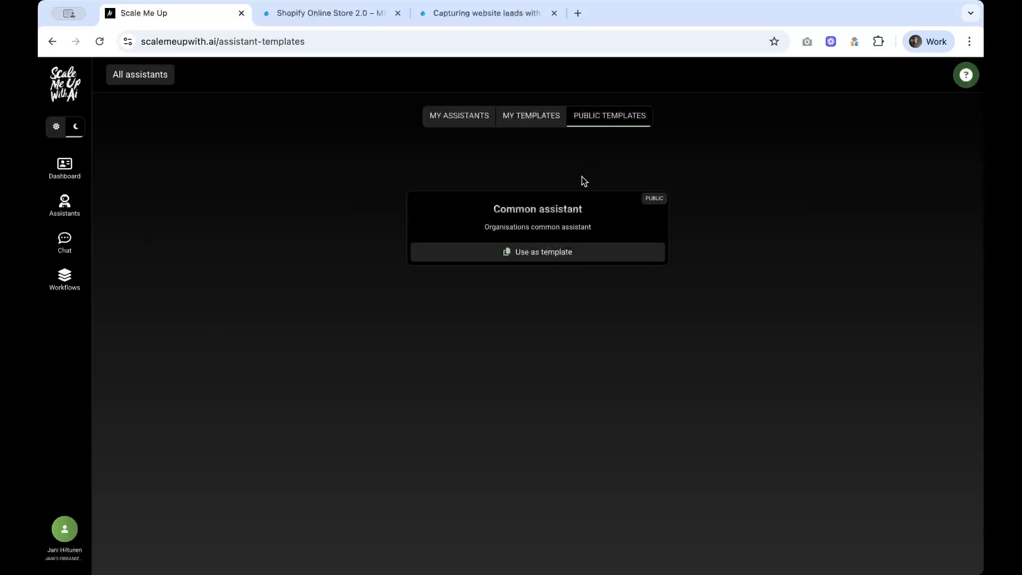
{"action": "left_click", "coordinate": [561, 259]}
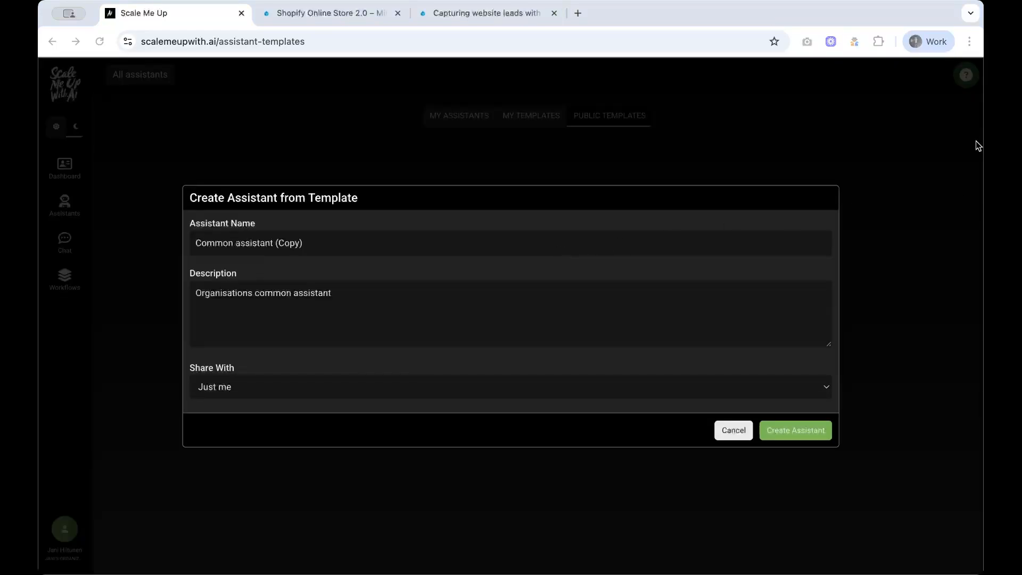
{"action": "left_click_drag", "start_coordinate": [330, 237], "coordinate": [134, 240]}
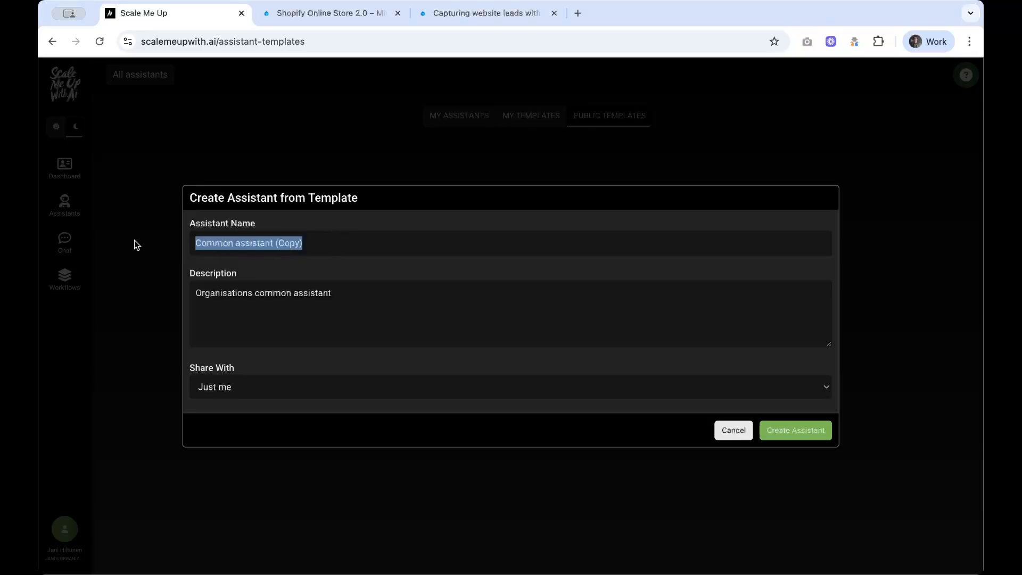
{"action": "type", "text": "Technology writer"}
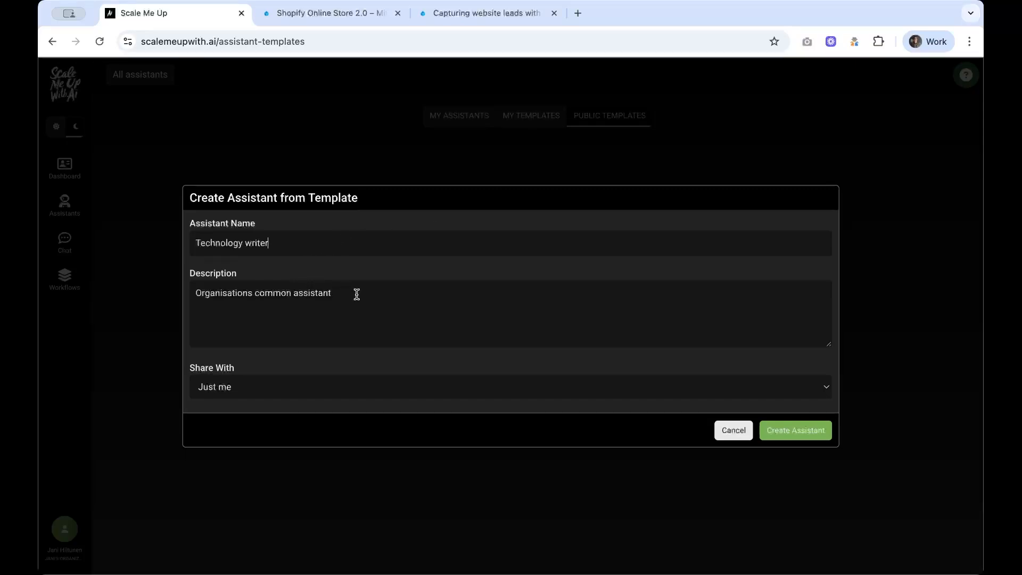
{"action": "left_click_drag", "start_coordinate": [356, 292], "coordinate": [123, 294]}
{"action": "type", "text": "Writes drafts of technology expert articles"}
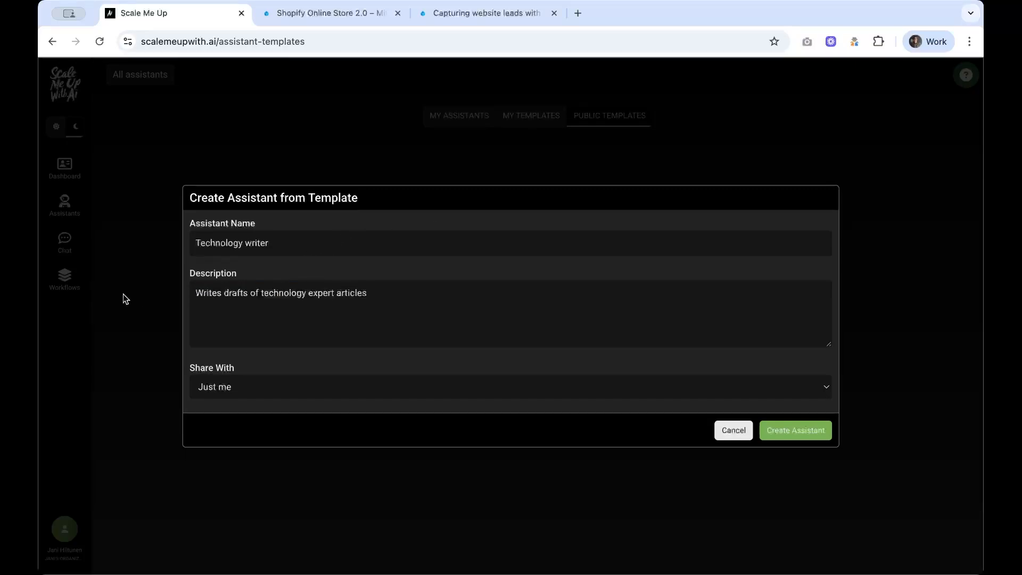
{"action": "left_click", "coordinate": [290, 387]}
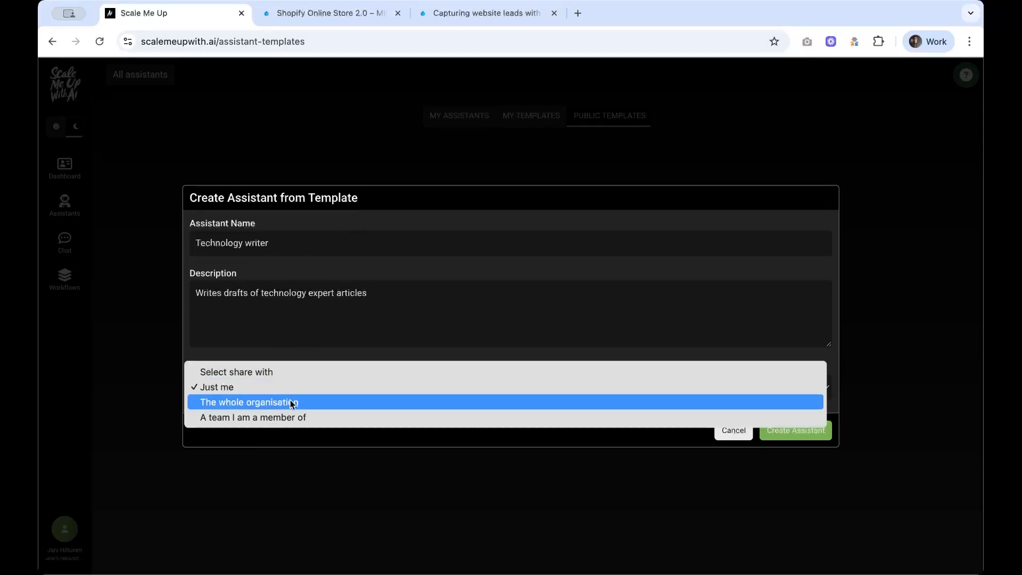
{"action": "left_click", "coordinate": [292, 404]}
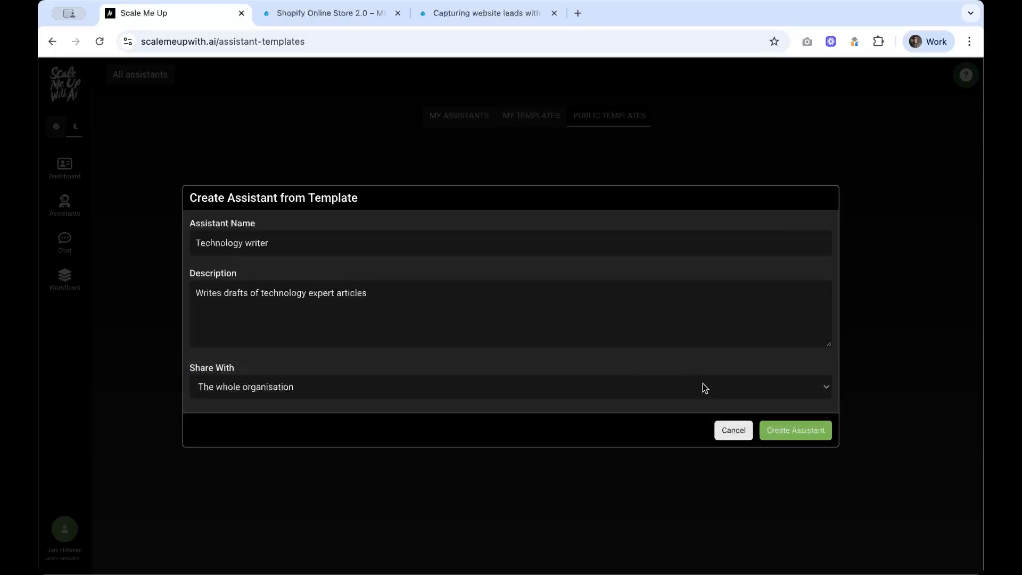
{"action": "left_click", "coordinate": [801, 430]}
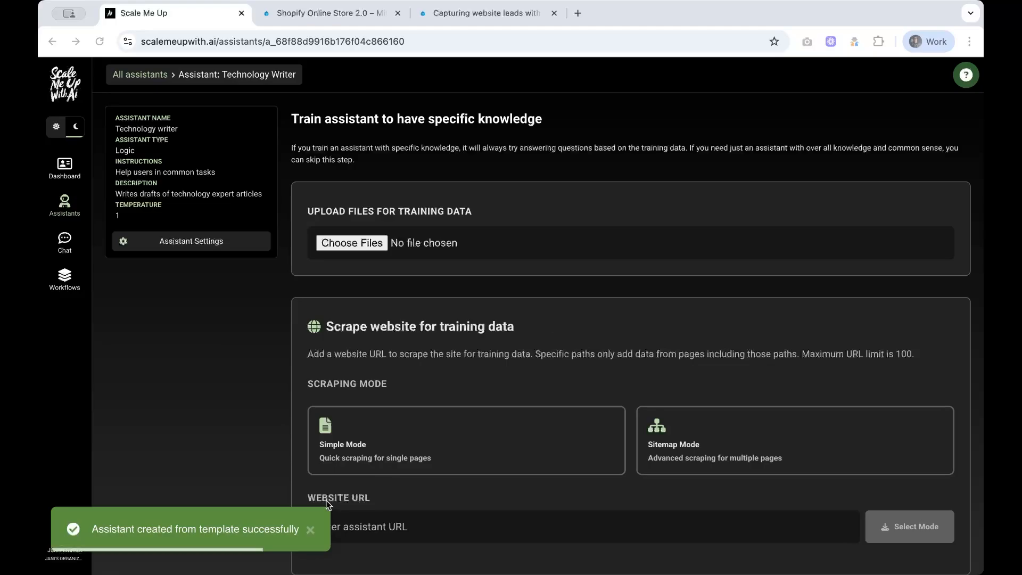
Step: Dismiss the assistant-created notice, review the training page, then switch to the LiquidBlox article
{"action": "left_click", "coordinate": [313, 531]}
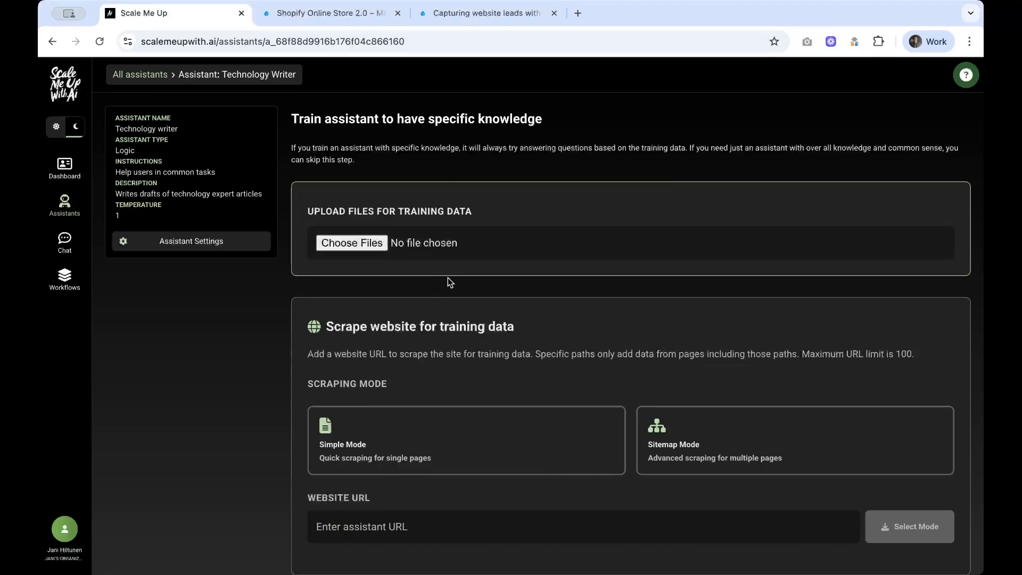
{"action": "scroll", "coordinate": [504, 244], "scroll_direction": "down", "scroll_amount": 1}
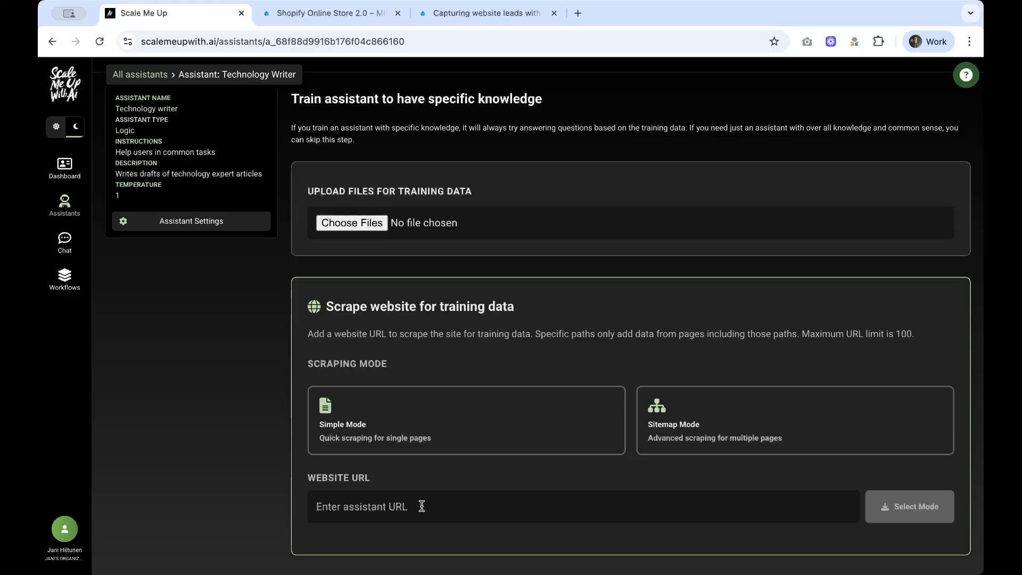
{"action": "scroll", "coordinate": [452, 455], "scroll_direction": "up", "scroll_amount": 1}
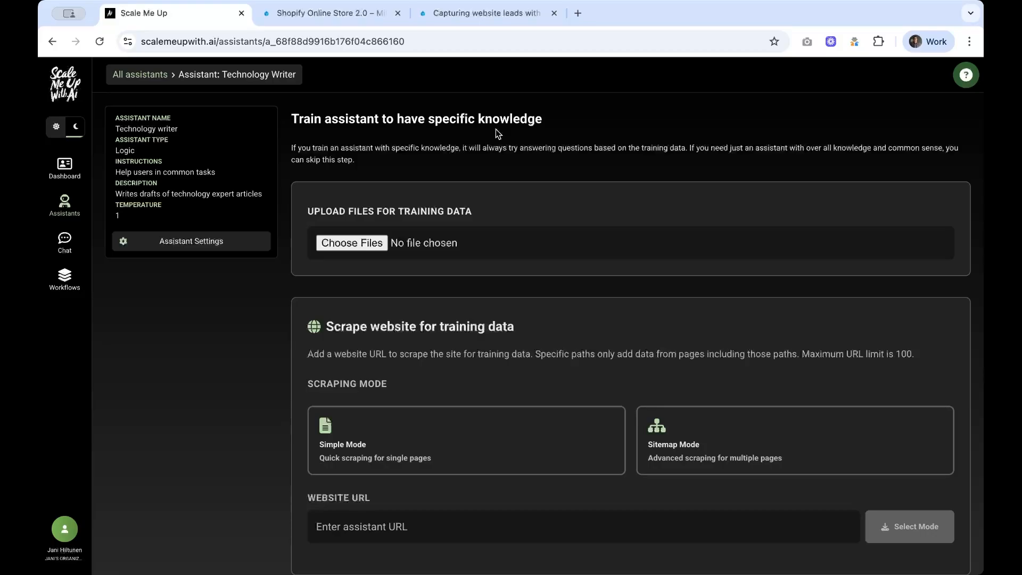
{"action": "left_click", "coordinate": [481, 18]}
Step: Copy the LiquidBlox honeypot article's URL into the assistant's Website URL field
{"action": "scroll", "coordinate": [474, 200], "scroll_direction": "down", "scroll_amount": 5}
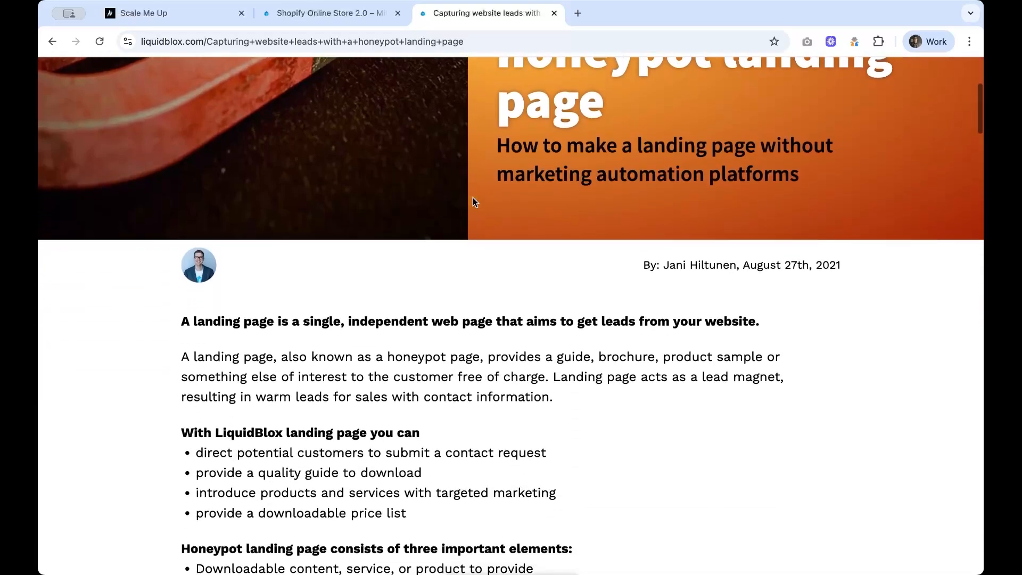
{"action": "scroll", "coordinate": [474, 202], "scroll_direction": "down", "scroll_amount": 4}
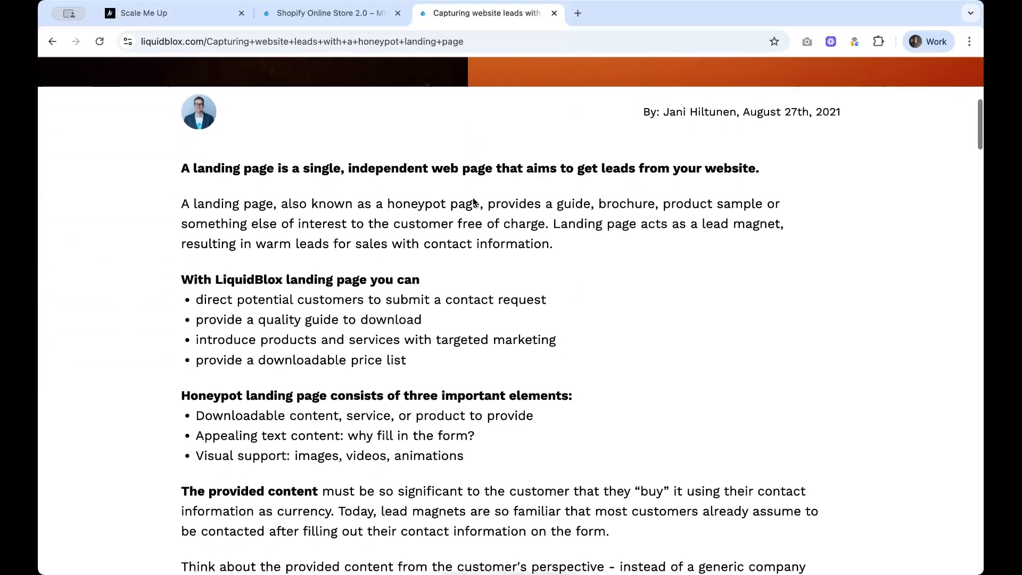
{"action": "scroll", "coordinate": [473, 201], "scroll_direction": "up", "scroll_amount": 4}
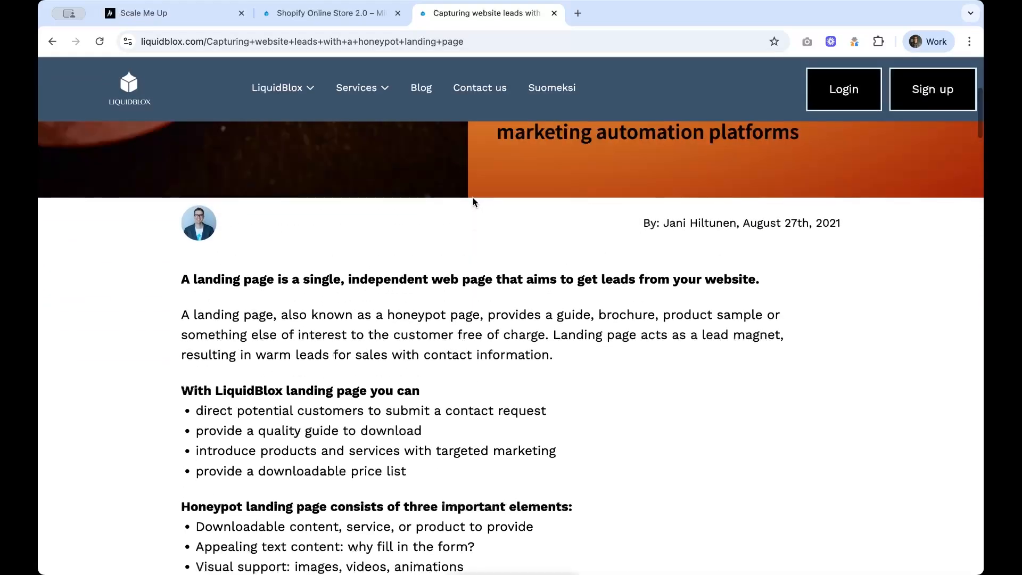
{"action": "left_click", "coordinate": [496, 41]}
{"action": "key", "text": "super+c"}
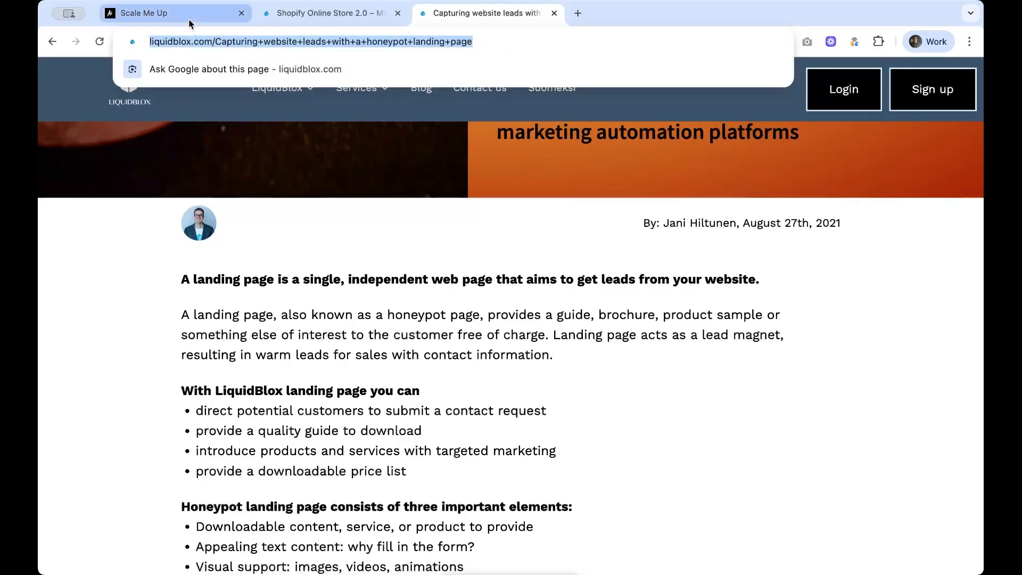
{"action": "left_click", "coordinate": [141, 13]}
{"action": "scroll", "coordinate": [375, 282], "scroll_direction": "down", "scroll_amount": 1}
{"action": "left_click", "coordinate": [379, 515]}
{"action": "key", "text": "super+v"}
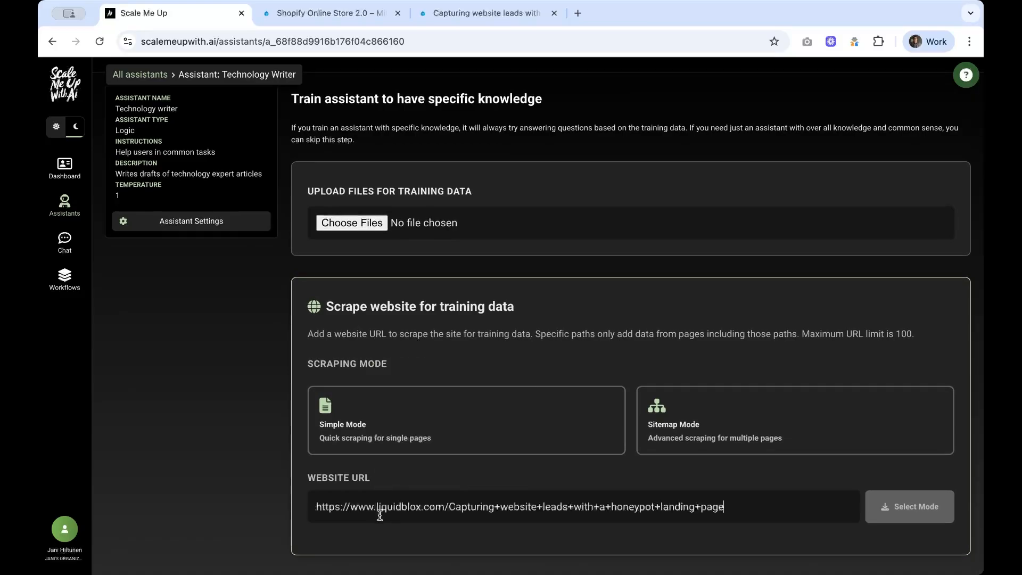
Step: Scrape the LiquidBlox article as a single page and confirm it lists under Training URLs (1181 words)
{"action": "left_click", "coordinate": [390, 423]}
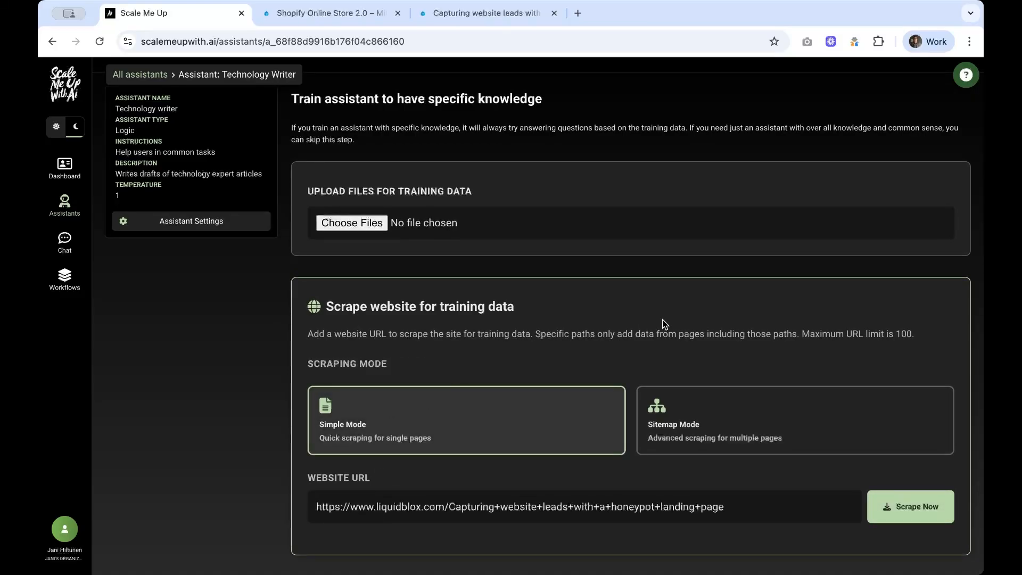
{"action": "left_click", "coordinate": [904, 510]}
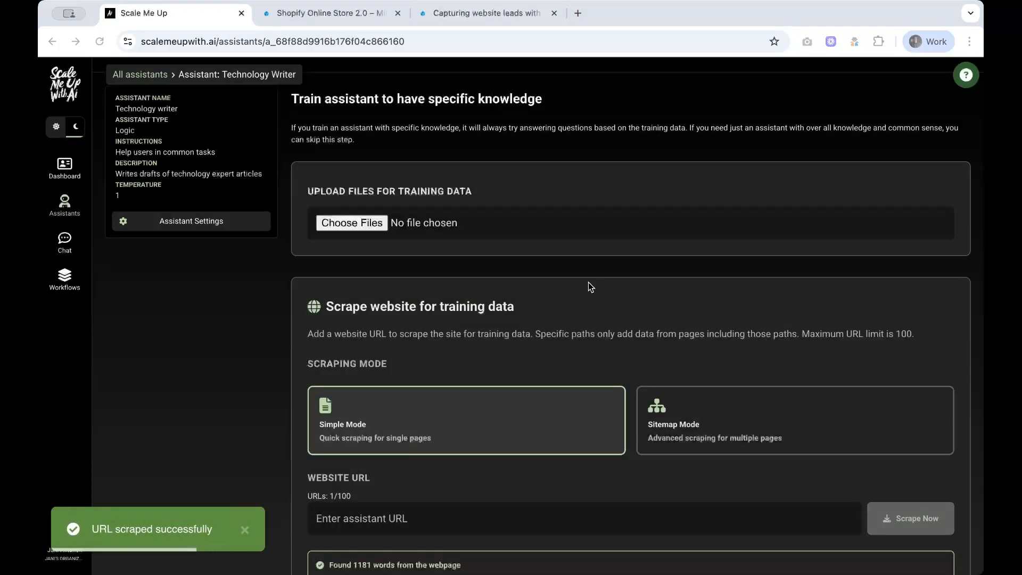
{"action": "scroll", "coordinate": [589, 283], "scroll_direction": "down", "scroll_amount": 3}
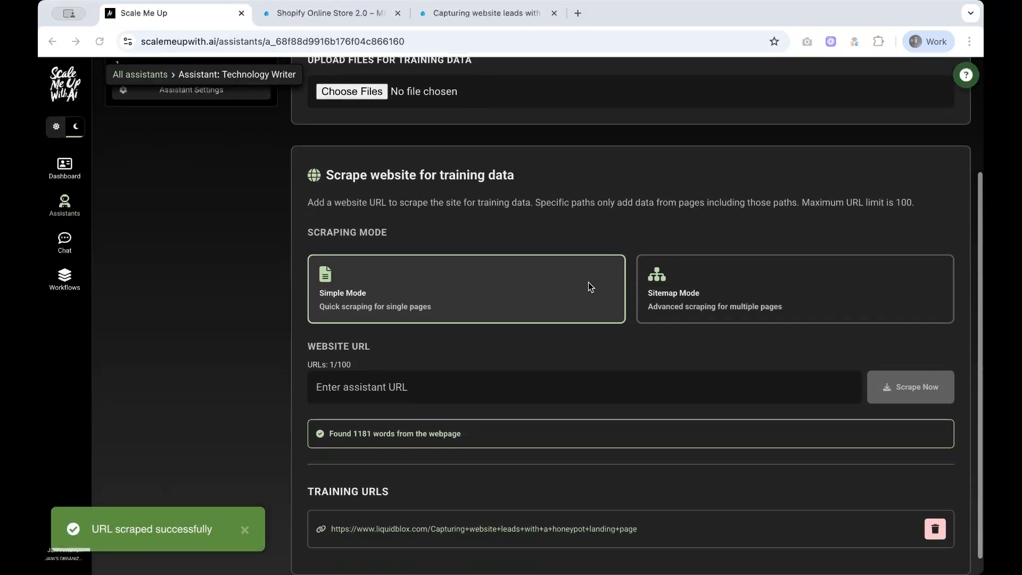
{"action": "scroll", "coordinate": [589, 283], "scroll_direction": "down", "scroll_amount": 1}
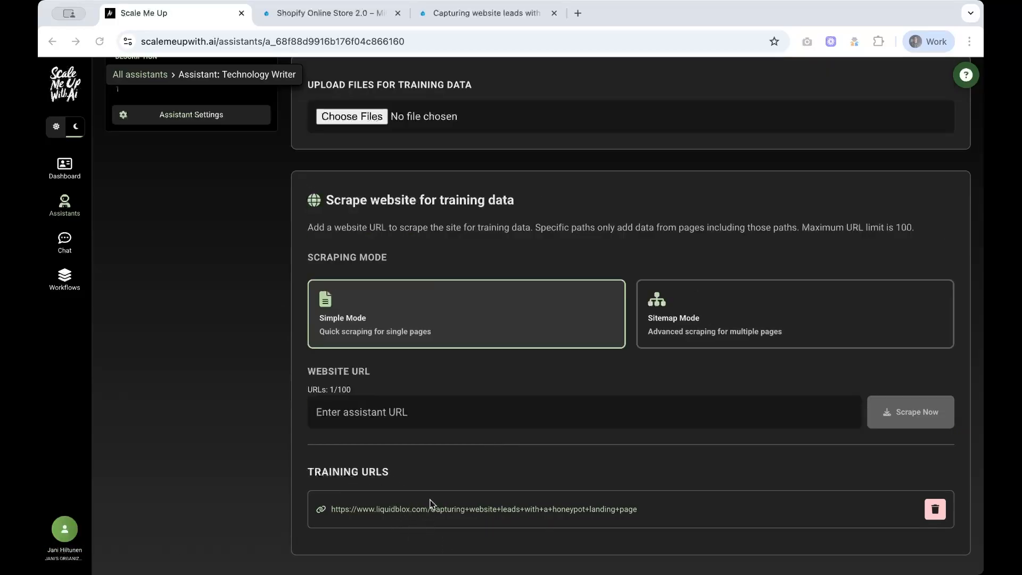
{"action": "scroll", "coordinate": [428, 435], "scroll_direction": "up", "scroll_amount": 3}
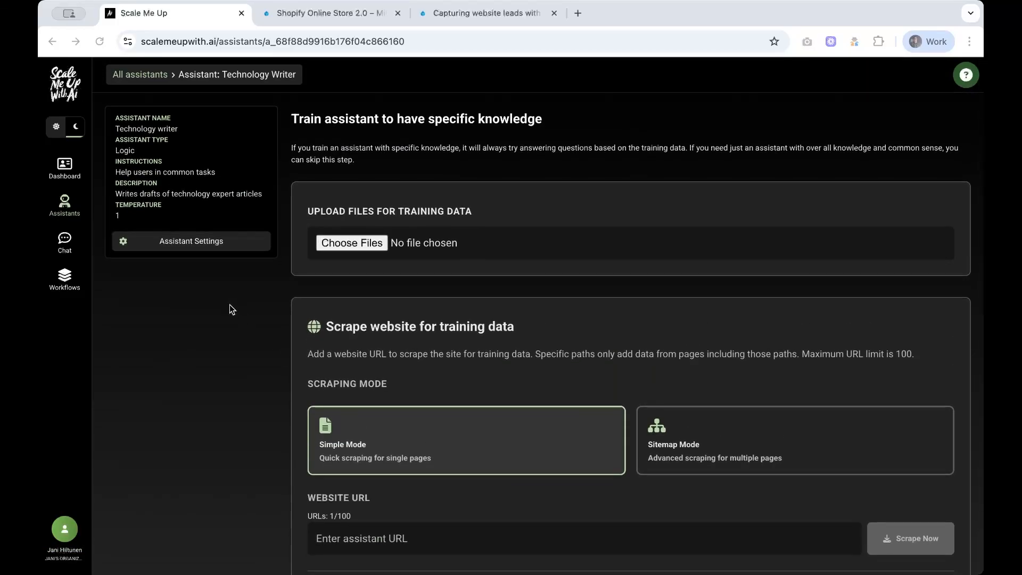
Step: Replace the Technology writer's instructions with the new two-line professional English guidance
{"action": "left_click", "coordinate": [200, 244]}
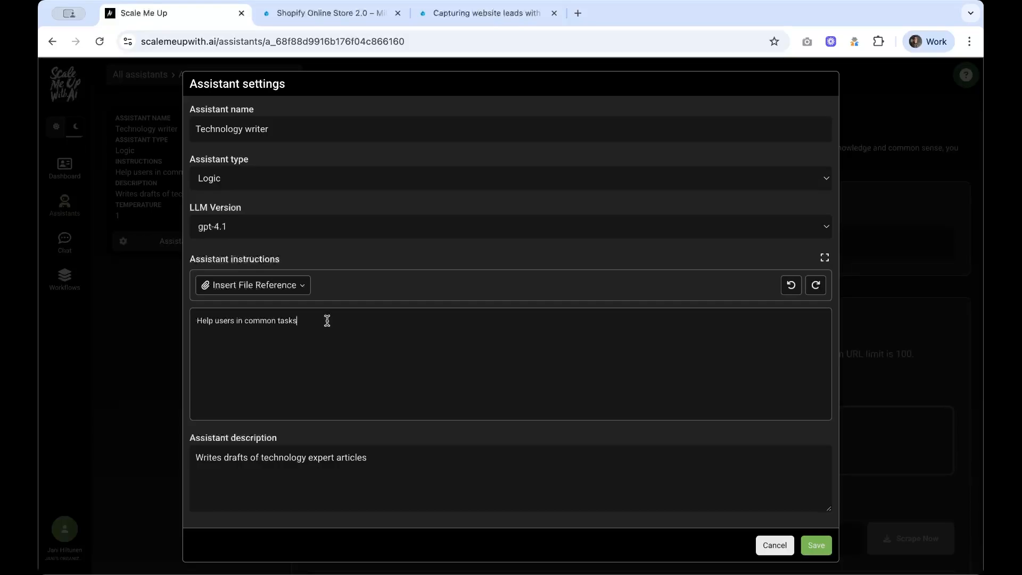
{"action": "left_click_drag", "start_coordinate": [327, 321], "coordinate": [190, 321]}
{"action": "type", "text": "Write in clear, professional English as a technology expert, explaining complex ideas accurately but simply. Use training data file's webpage for tone of voice and writing style."}
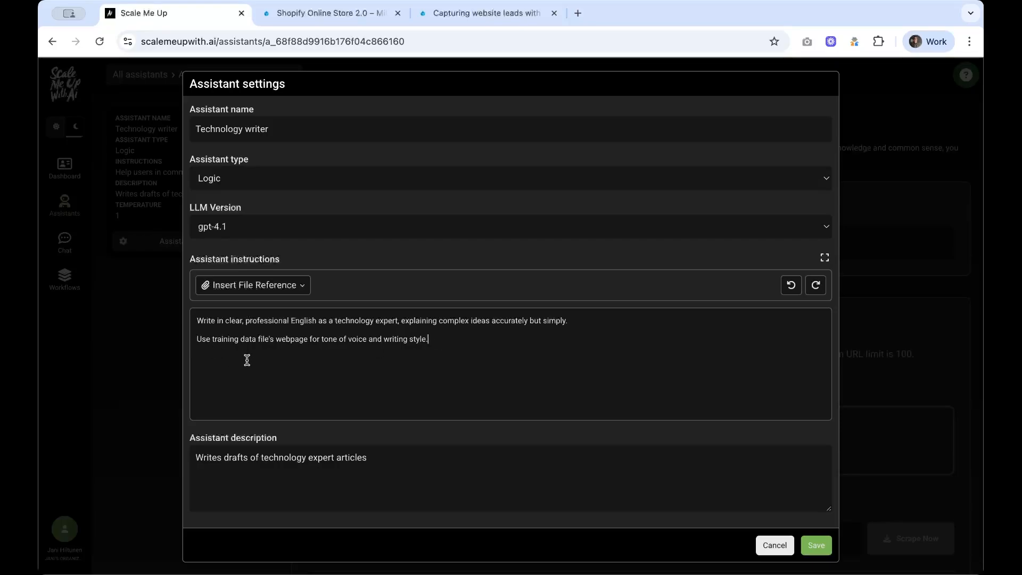
Step: Insert a reference to the scraped LiquidBlox page for tone and style, and save the instructions
{"action": "left_click", "coordinate": [275, 339]}
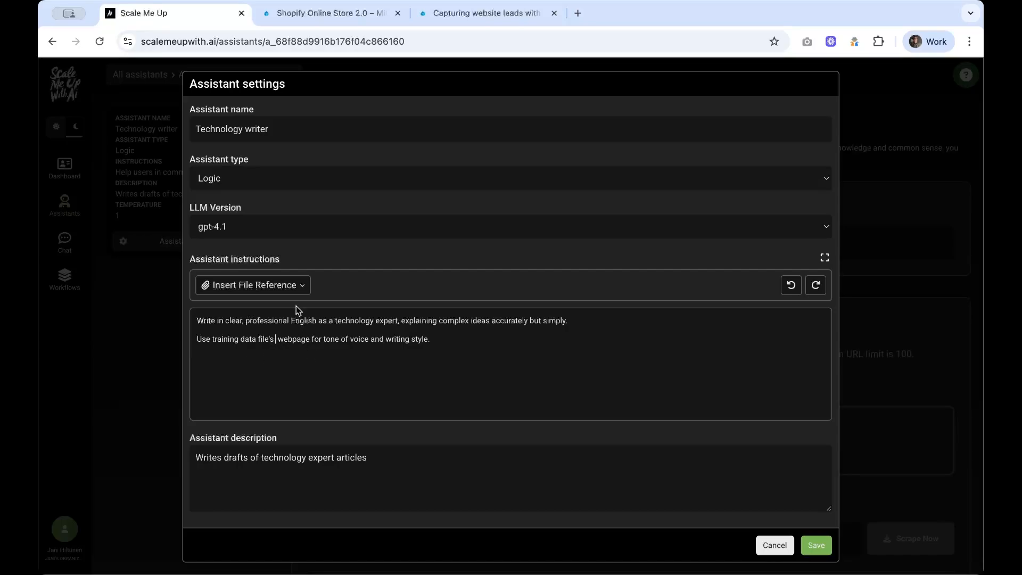
{"action": "left_click", "coordinate": [292, 287]}
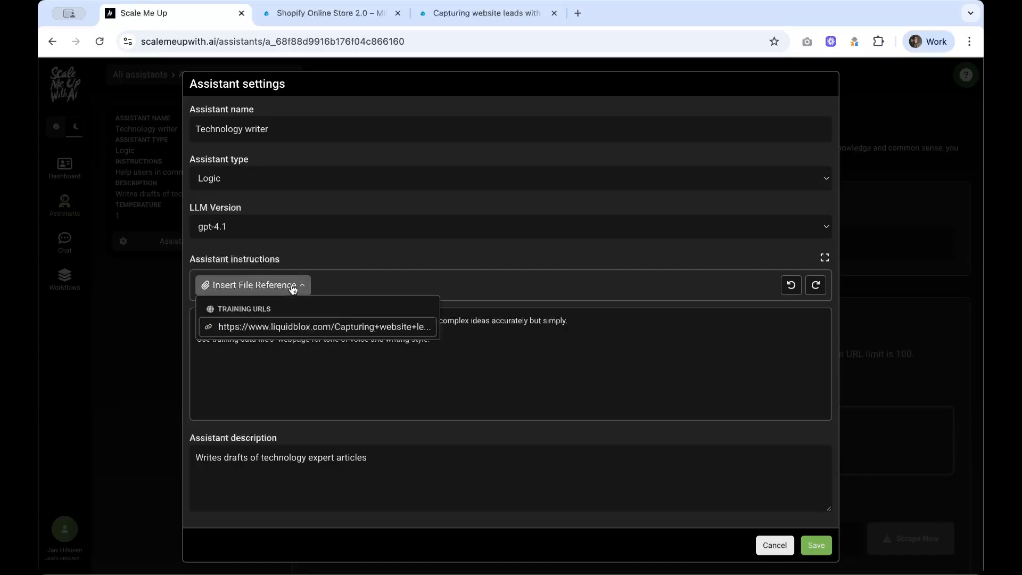
{"action": "left_click", "coordinate": [296, 327]}
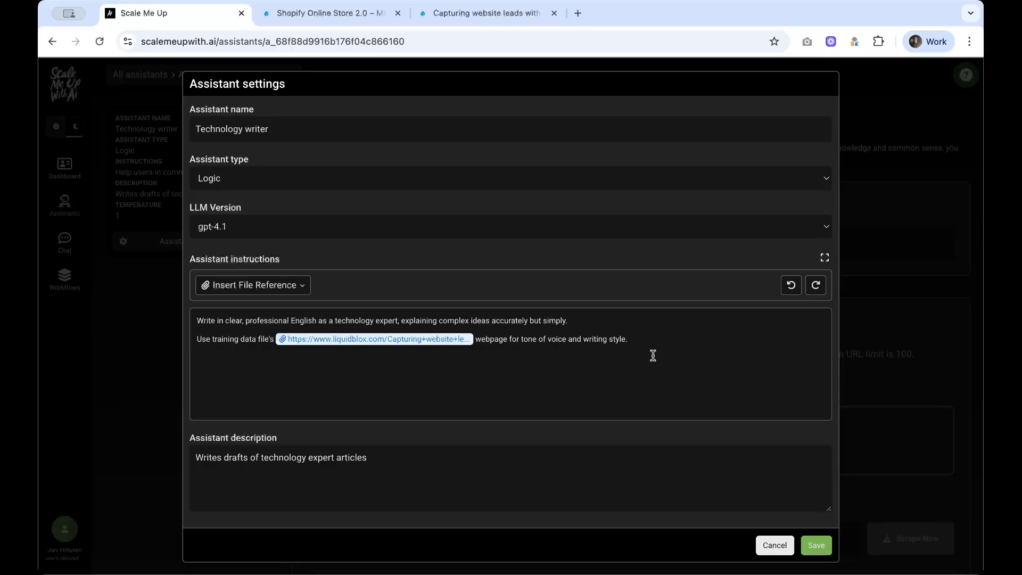
{"action": "left_click", "coordinate": [632, 337]}
{"action": "left_click", "coordinate": [816, 545]}
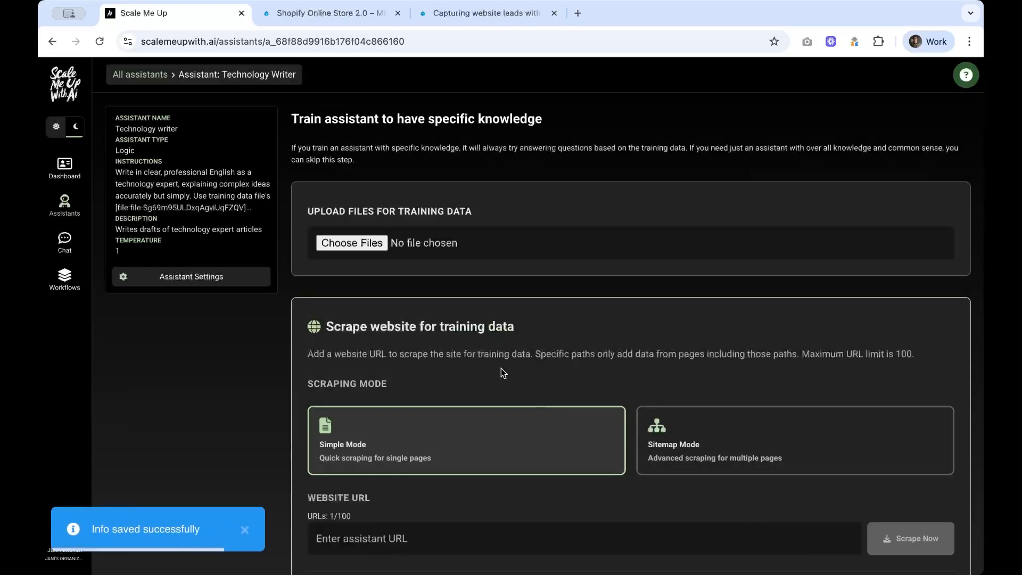
{"action": "left_click", "coordinate": [65, 279]}
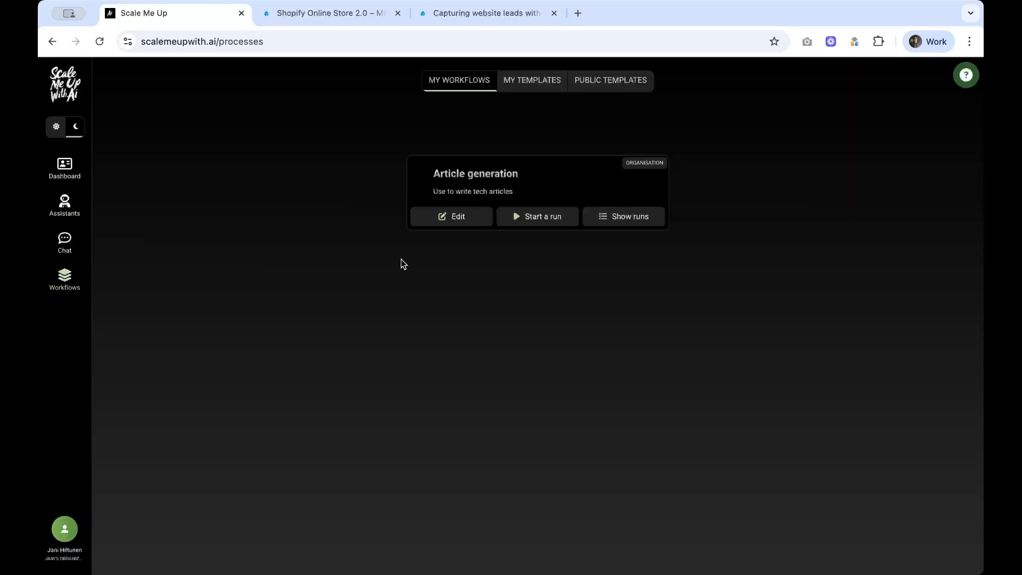
Step: Add an Assistant step 'Writing the article' run by Technology writer to Article generation
{"action": "left_click", "coordinate": [448, 220]}
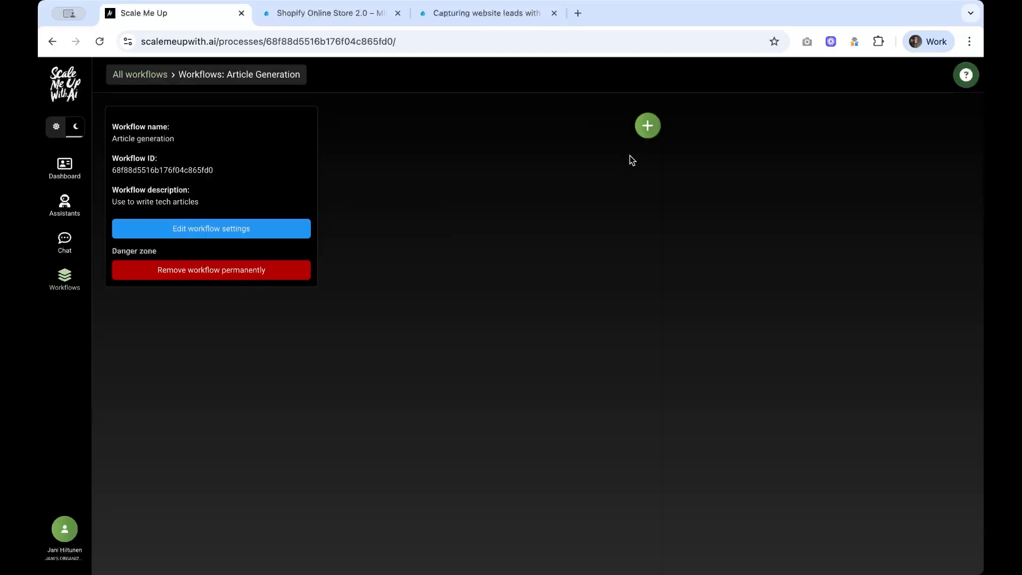
{"action": "left_click", "coordinate": [647, 128]}
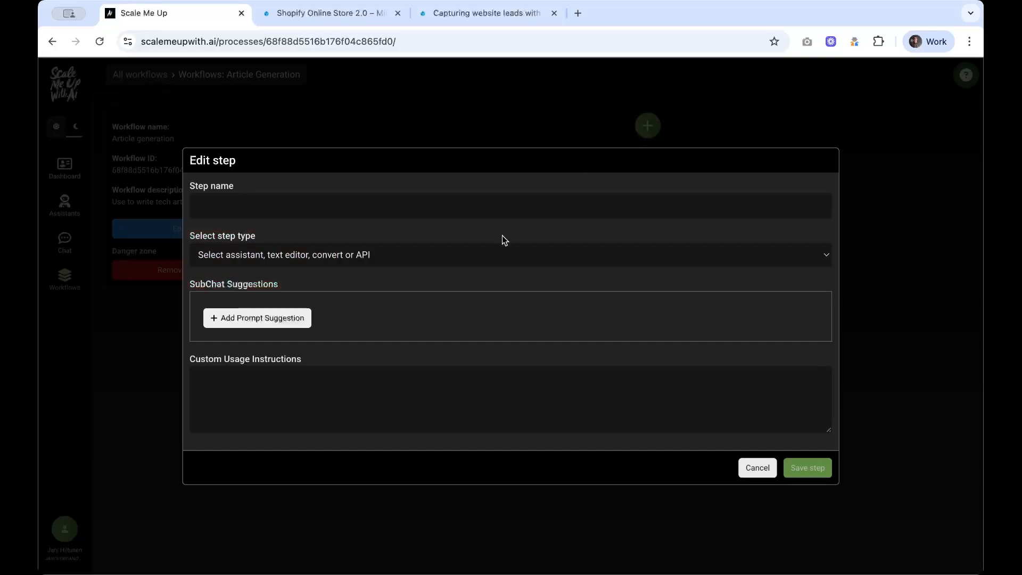
{"action": "left_click", "coordinate": [493, 252]}
{"action": "left_click", "coordinate": [491, 267]}
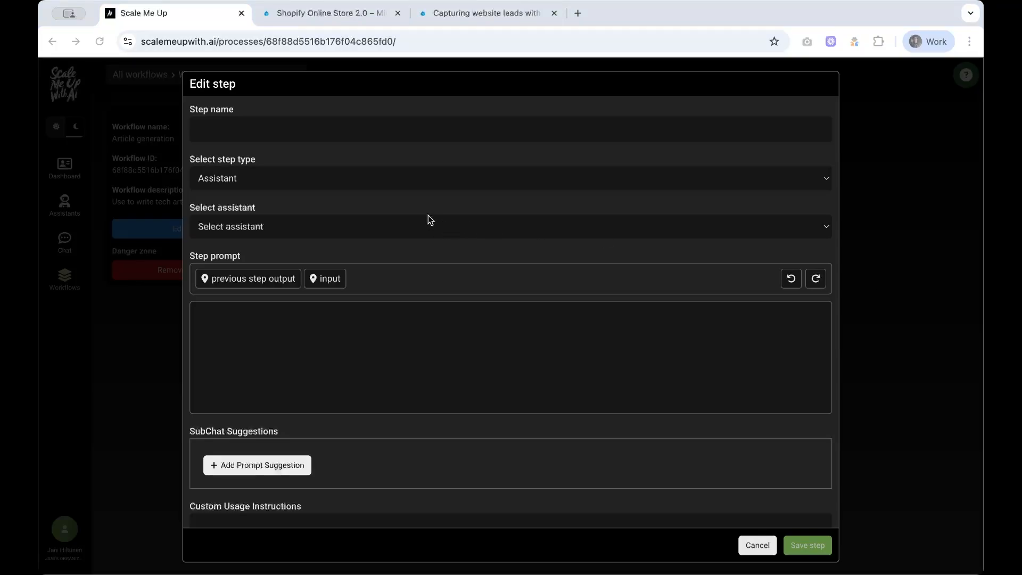
{"action": "left_click", "coordinate": [347, 132]}
{"action": "type", "text": "Writing the article"}
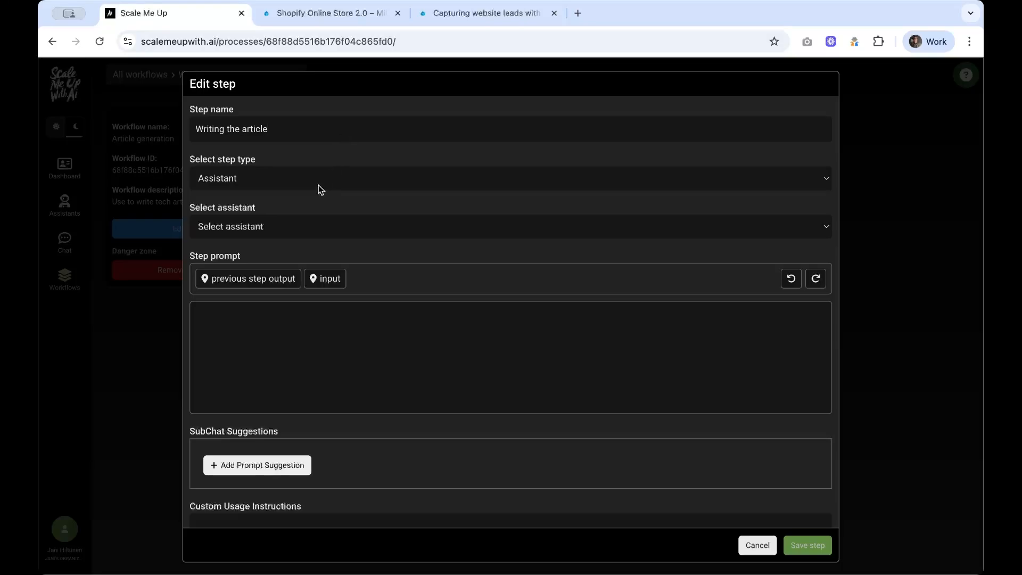
{"action": "left_click", "coordinate": [303, 226]}
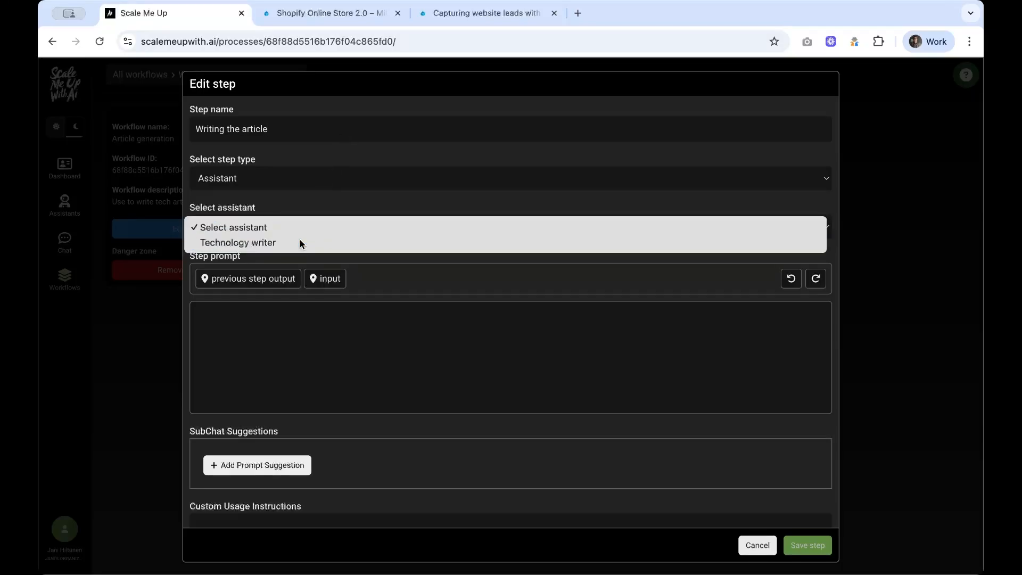
{"action": "left_click", "coordinate": [300, 242]}
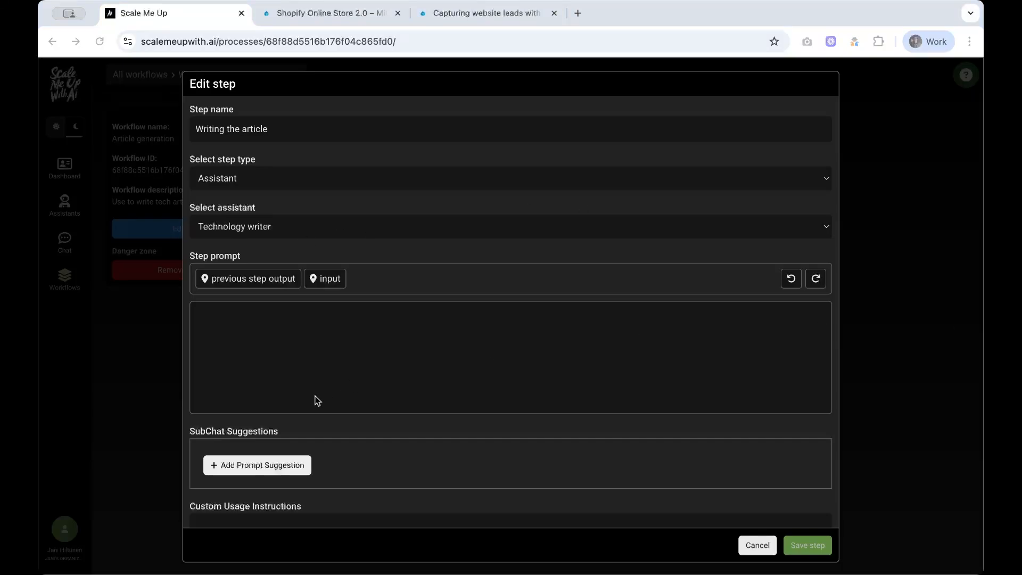
Step: Give the step the two-line sourced article prompt with the input topic variable, and save it
{"action": "left_click", "coordinate": [218, 321]}
{"action": "type", "text": "Write about a thousand words on the topic Include source references at the end"}
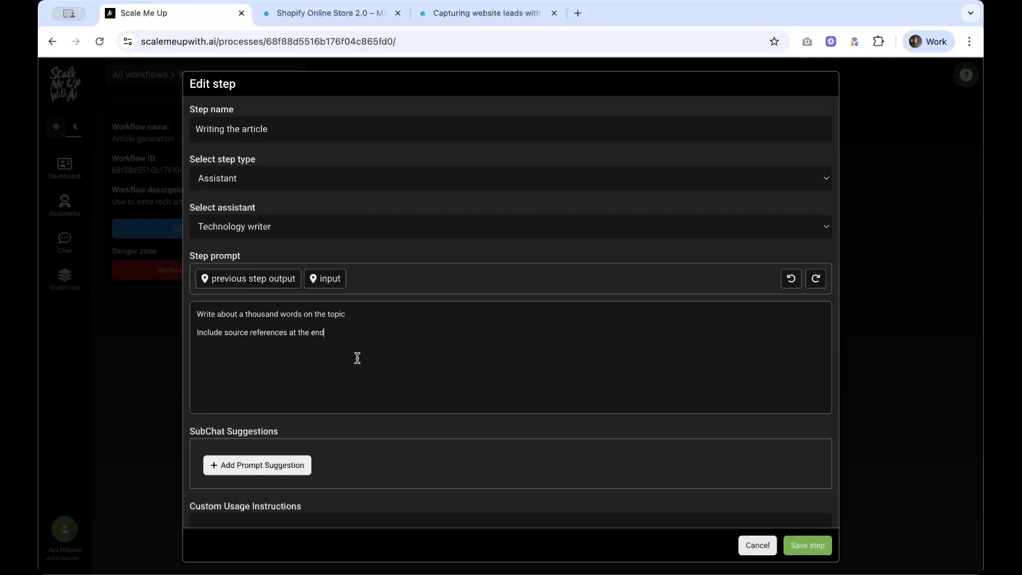
{"action": "left_click", "coordinate": [350, 315]}
{"action": "left_click", "coordinate": [325, 278]}
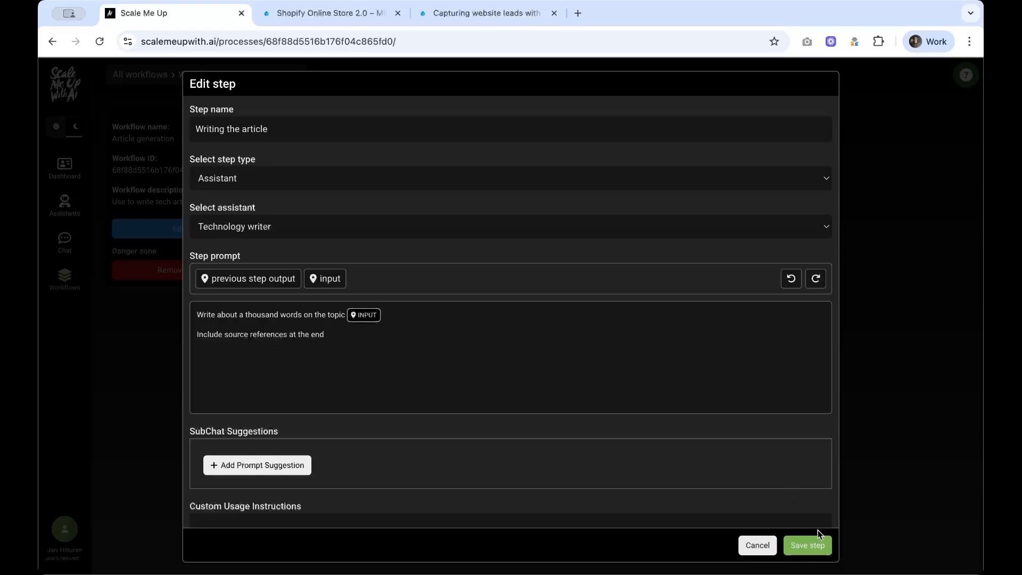
{"action": "left_click", "coordinate": [807, 545]}
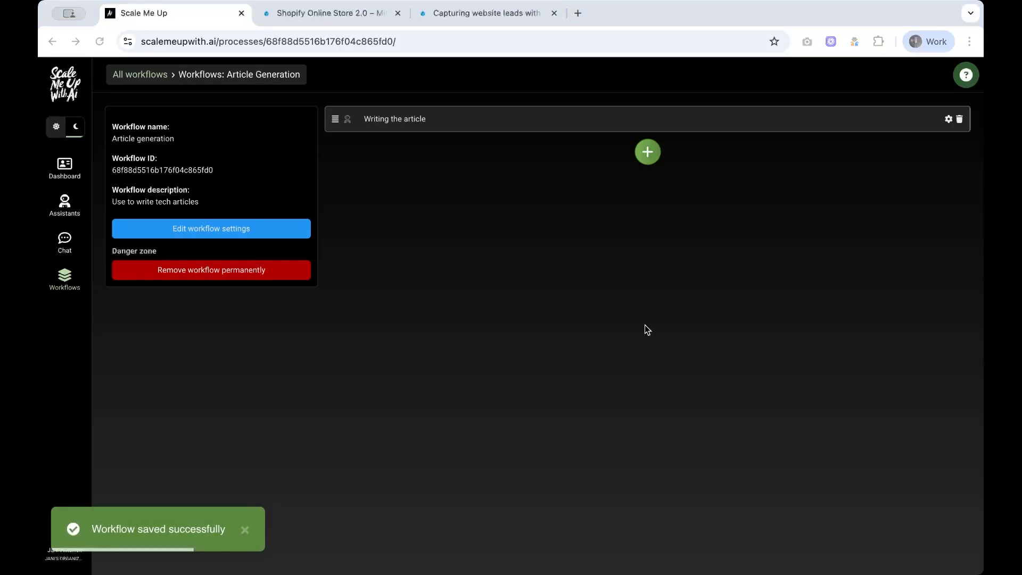
Step: Add a Text editor step named 'Edit text' using the Default button group, and save it
{"action": "left_click", "coordinate": [647, 154]}
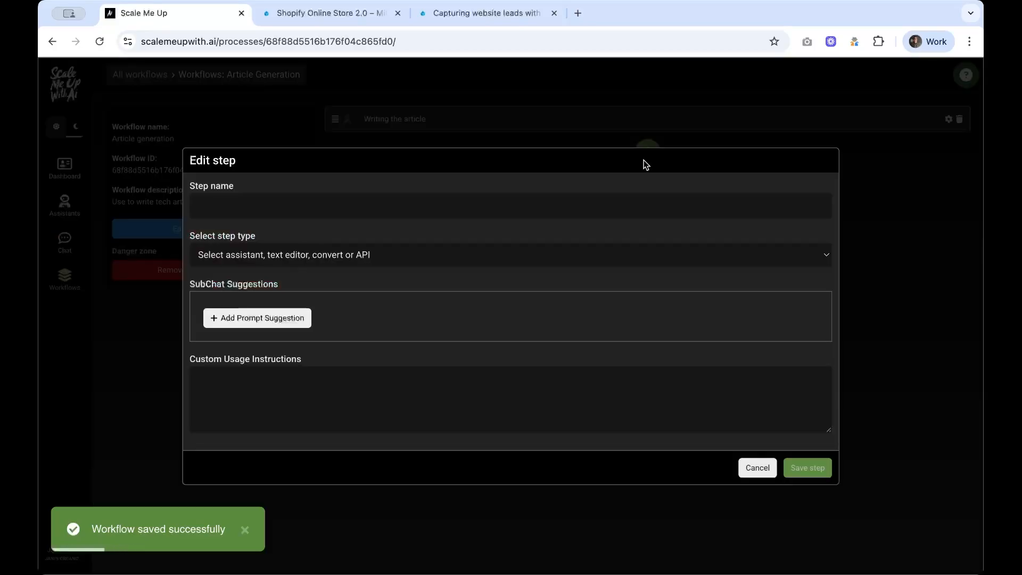
{"action": "left_click", "coordinate": [314, 206]}
{"action": "type", "text": "Edit text"}
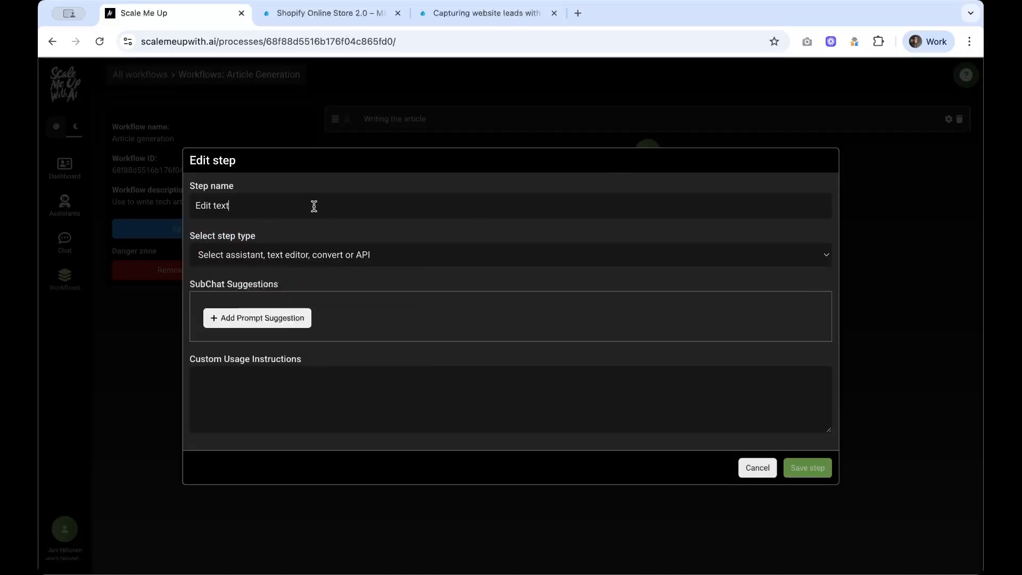
{"action": "left_click", "coordinate": [338, 254]}
{"action": "left_click", "coordinate": [337, 283]}
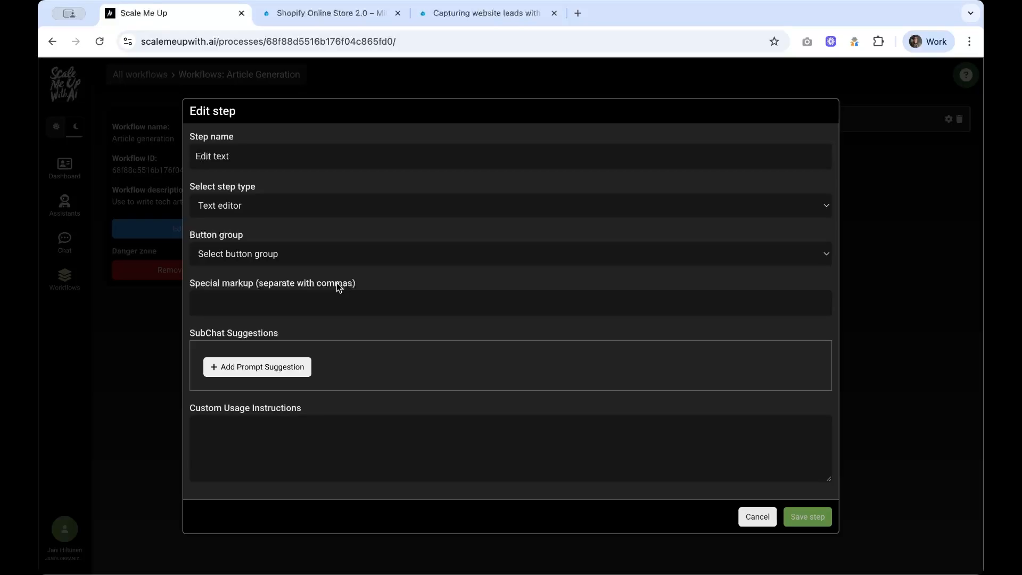
{"action": "left_click", "coordinate": [343, 254]}
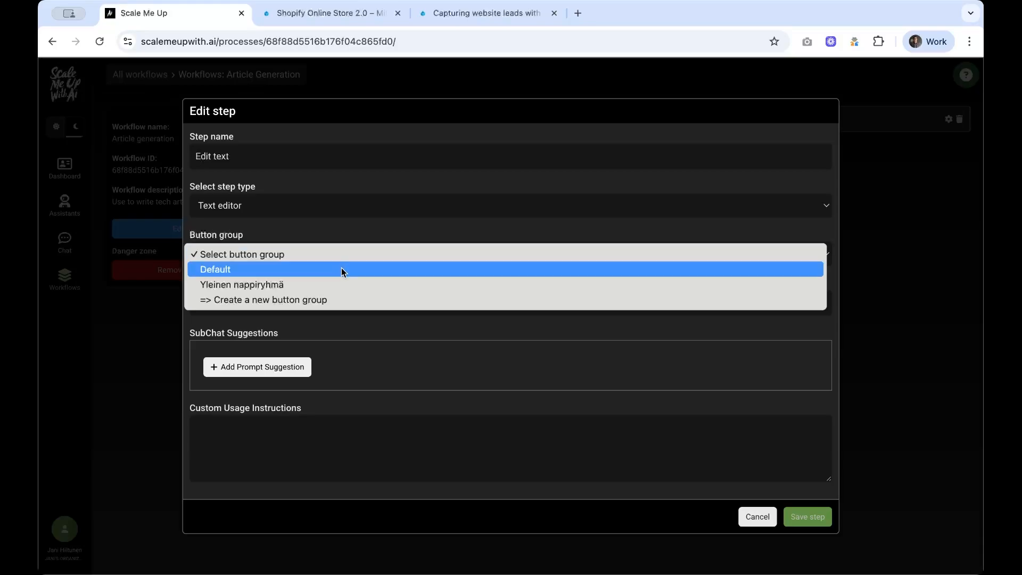
{"action": "left_click", "coordinate": [341, 269]}
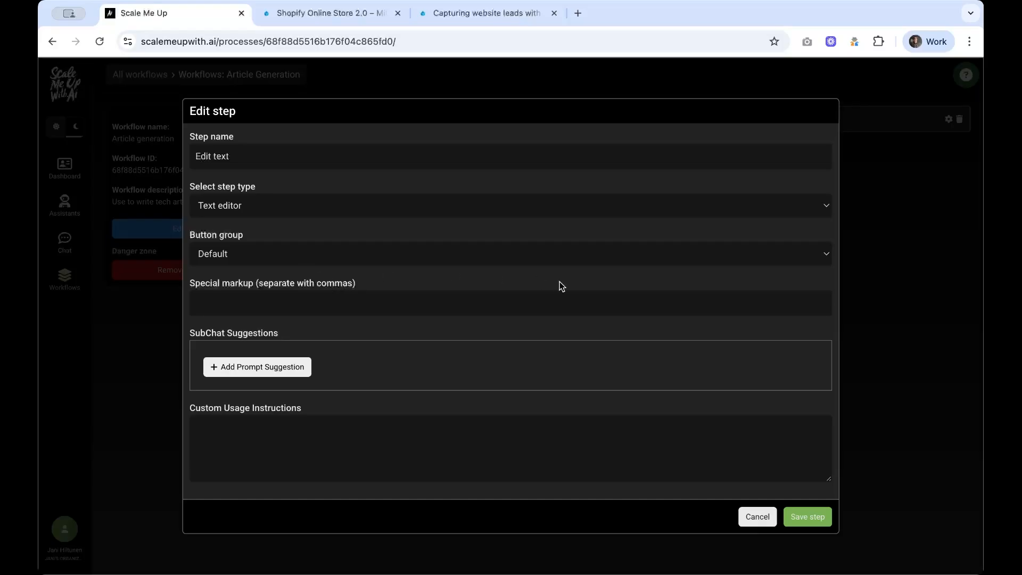
{"action": "left_click", "coordinate": [810, 519]}
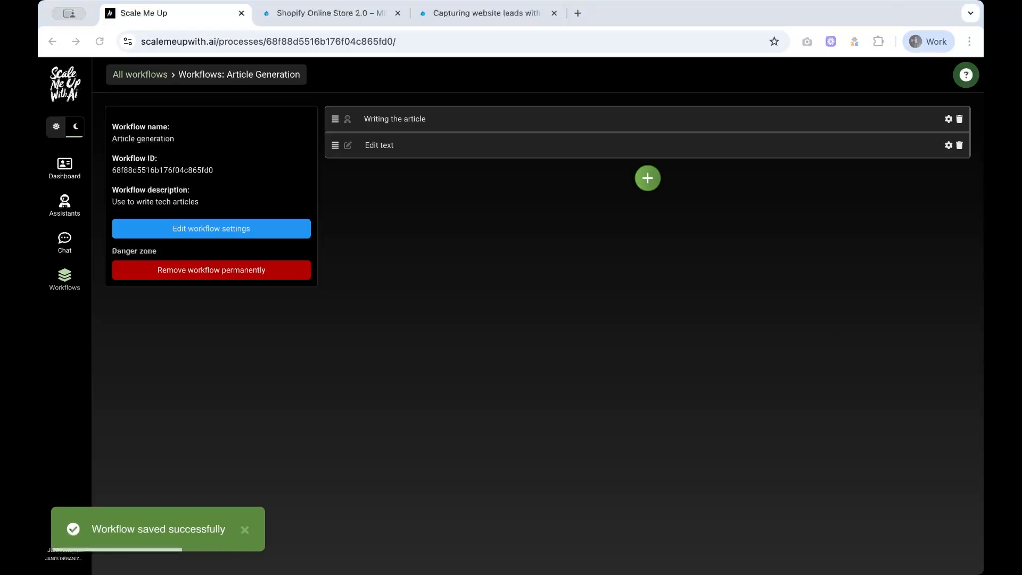
Step: Add a third step named 'Translate to German' as an Assistant step using Technology writer
{"action": "left_click", "coordinate": [648, 183]}
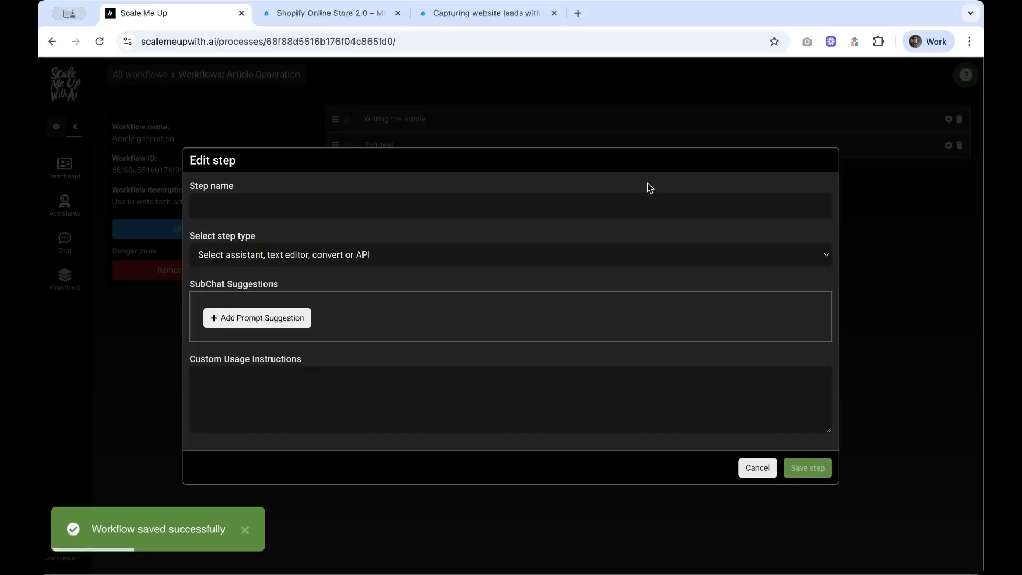
{"action": "left_click", "coordinate": [495, 202]}
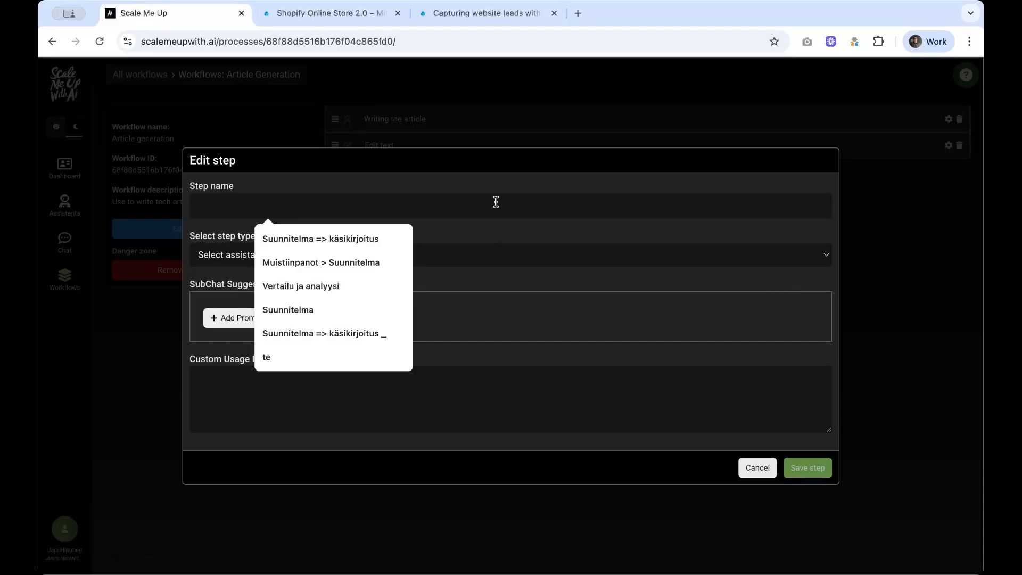
{"action": "type", "text": "Translate to German"}
{"action": "left_click", "coordinate": [469, 251]}
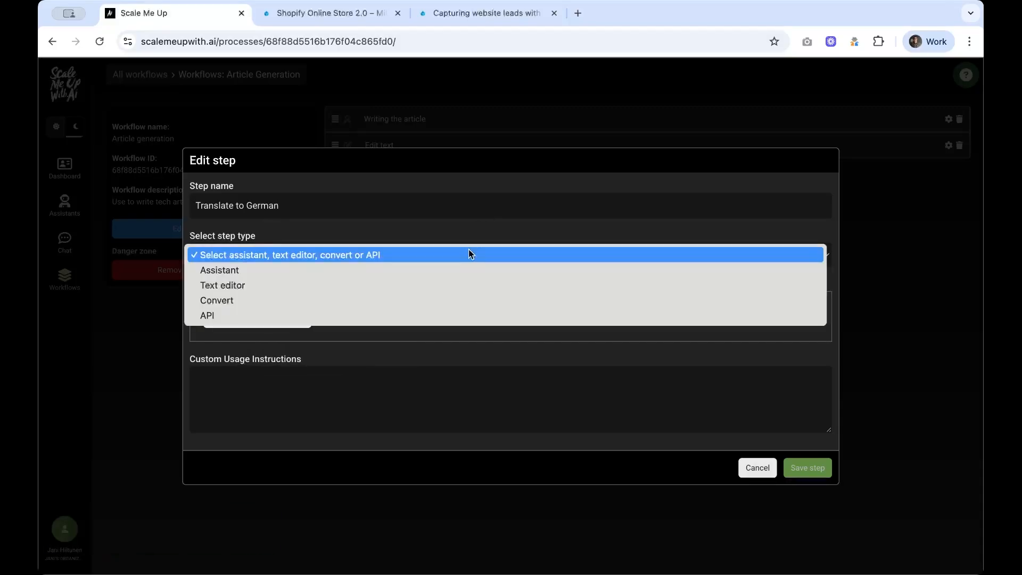
{"action": "left_click", "coordinate": [465, 266]}
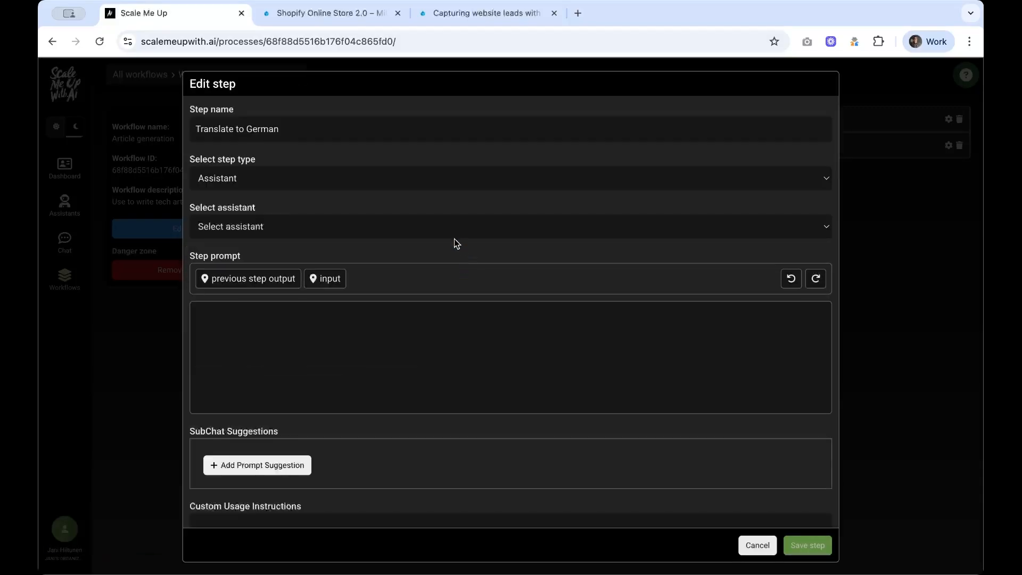
{"action": "left_click", "coordinate": [451, 228]}
{"action": "left_click", "coordinate": [449, 244]}
Step: Set the step prompt to 'Translate the text into German:' plus the previous step output, and save
{"action": "left_click", "coordinate": [405, 363]}
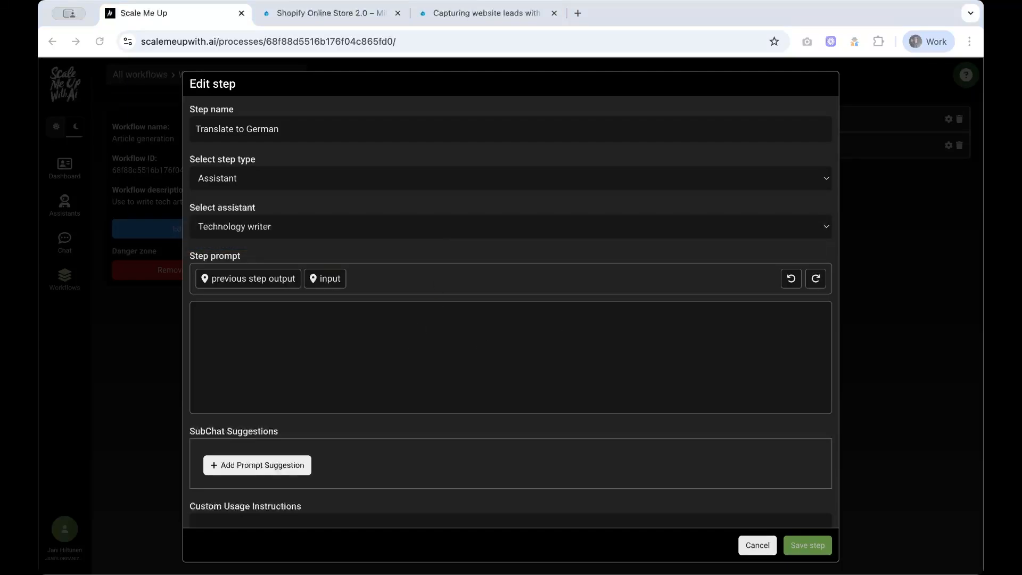
{"action": "left_click", "coordinate": [367, 382]}
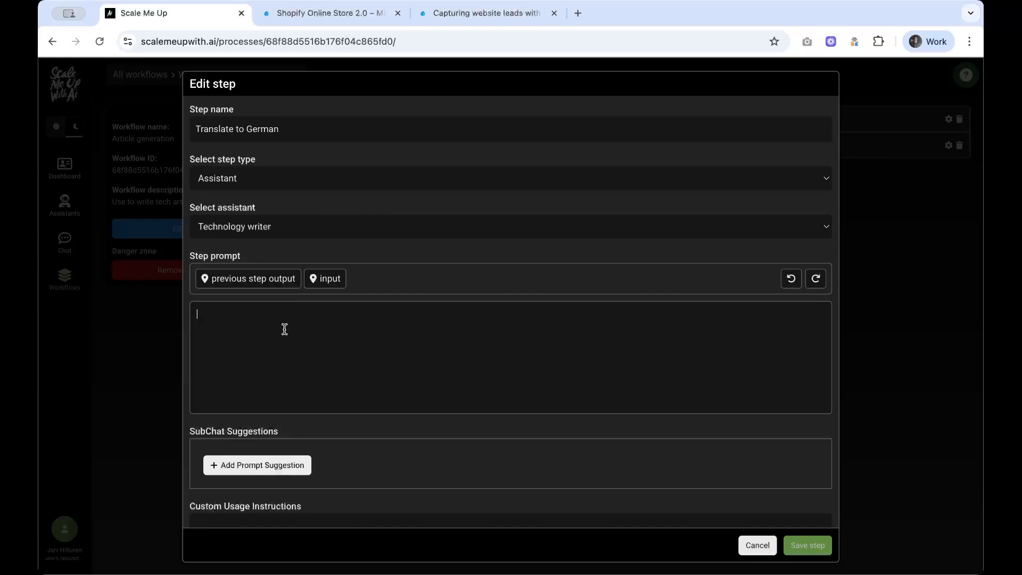
{"action": "type", "text": "Translate the text into German"}
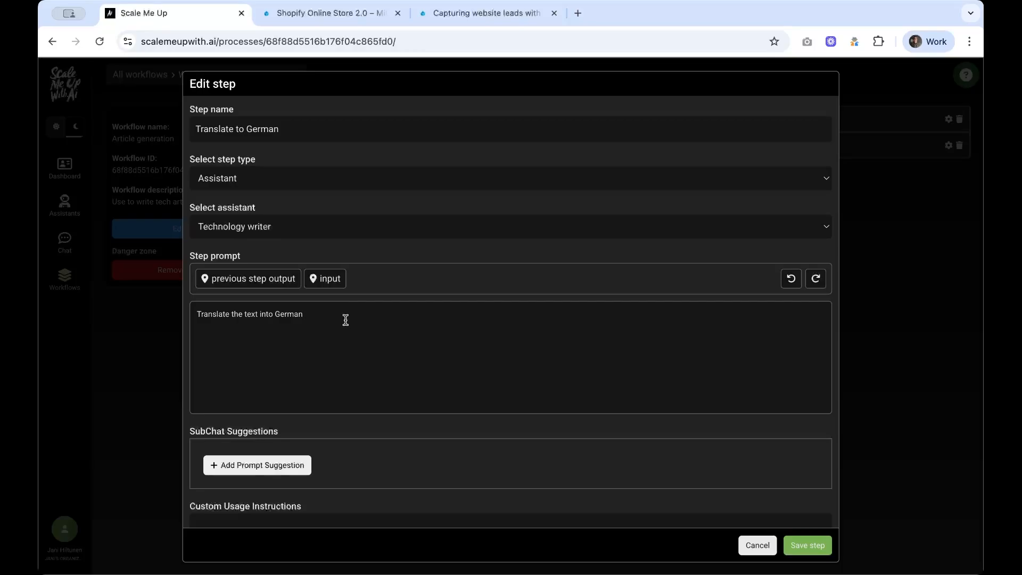
{"action": "type", "text": ":"}
{"action": "left_click", "coordinate": [268, 282]}
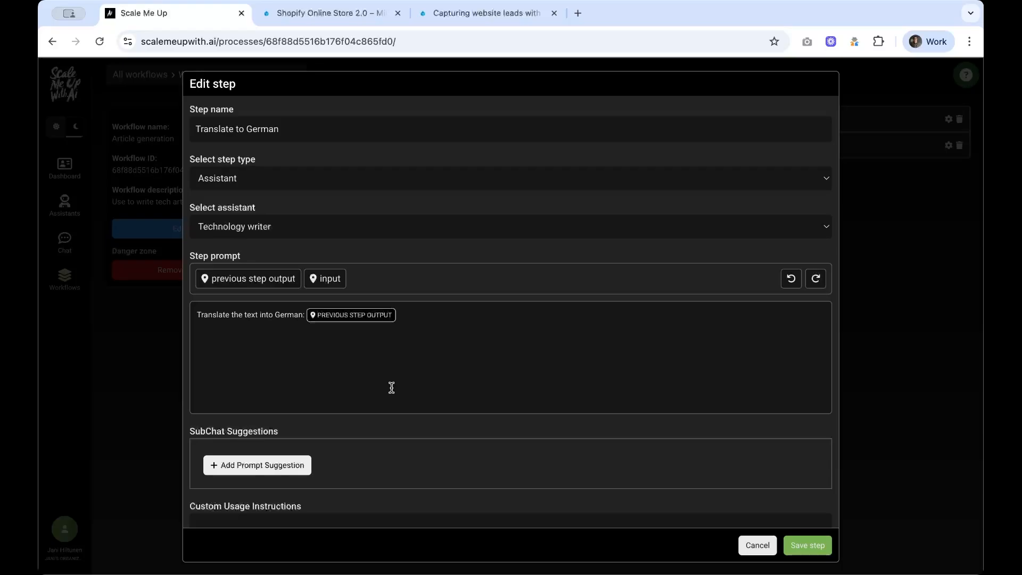
{"action": "left_click", "coordinate": [817, 545]}
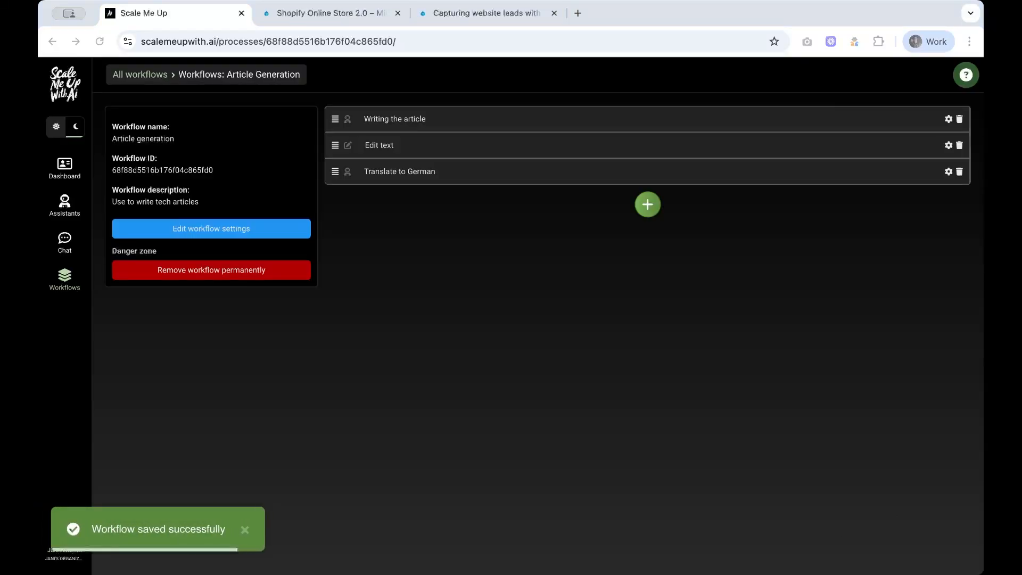
Step: Add a fourth 'Edit text' step of Text editor type with the Default button group, and save it
{"action": "left_click", "coordinate": [647, 205]}
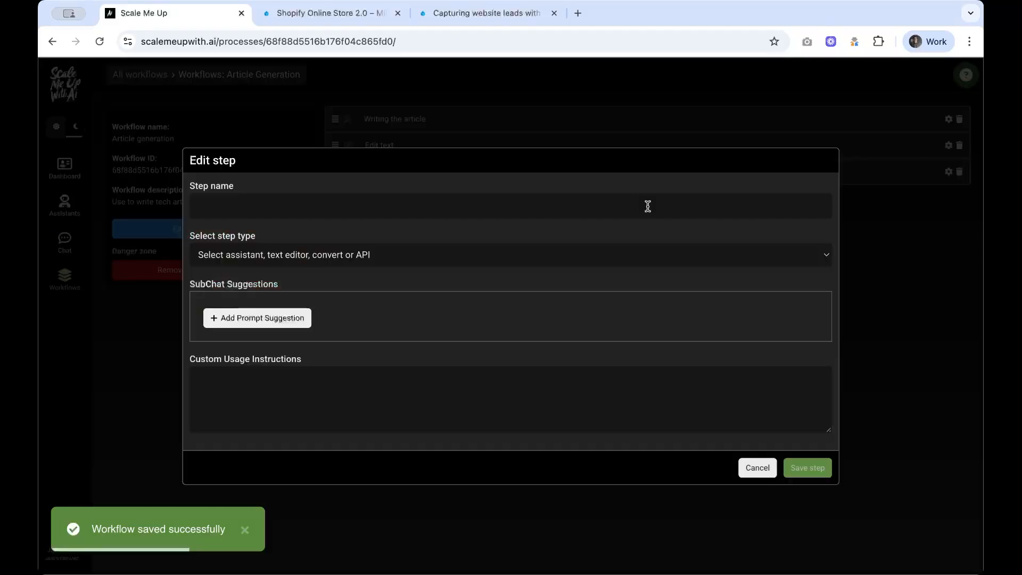
{"action": "left_click", "coordinate": [338, 245]}
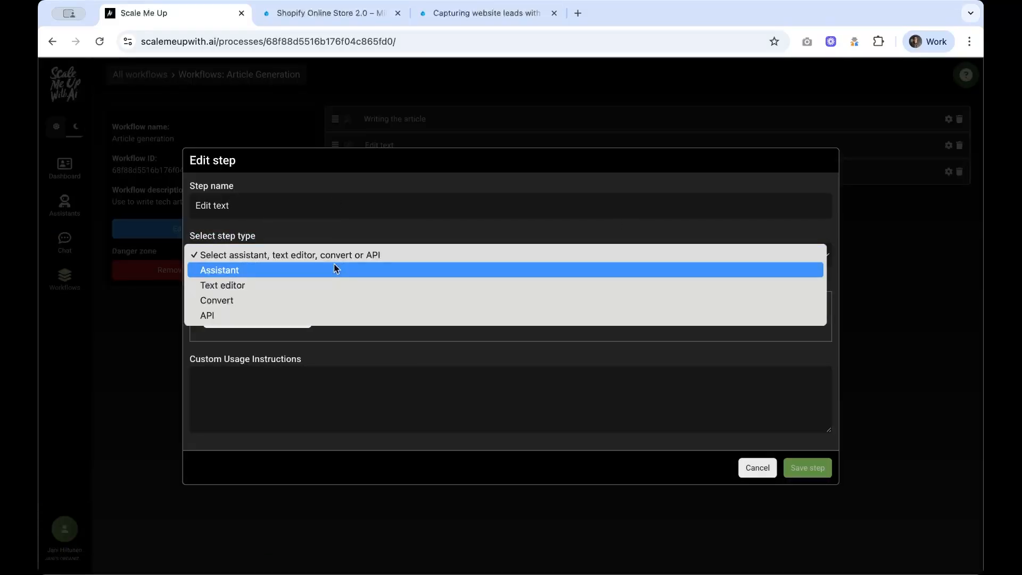
{"action": "left_click", "coordinate": [335, 285]}
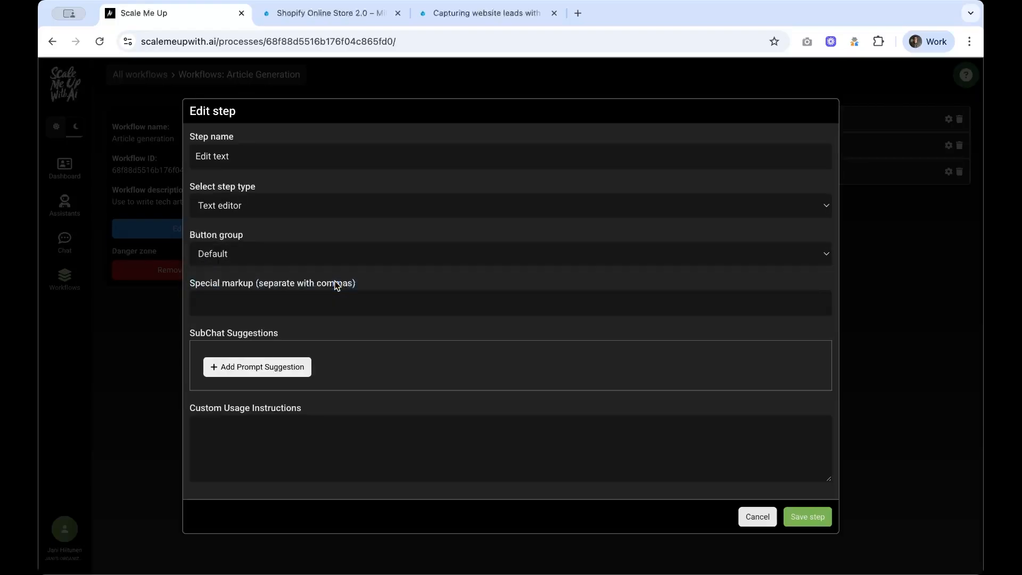
{"action": "left_click", "coordinate": [341, 254]}
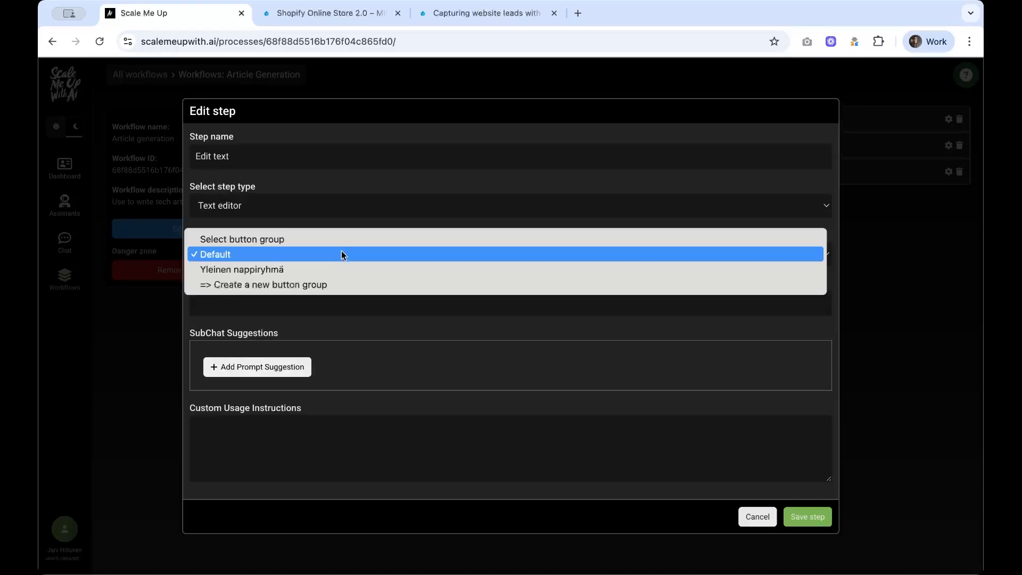
{"action": "left_click", "coordinate": [344, 254]}
{"action": "left_click", "coordinate": [805, 517]}
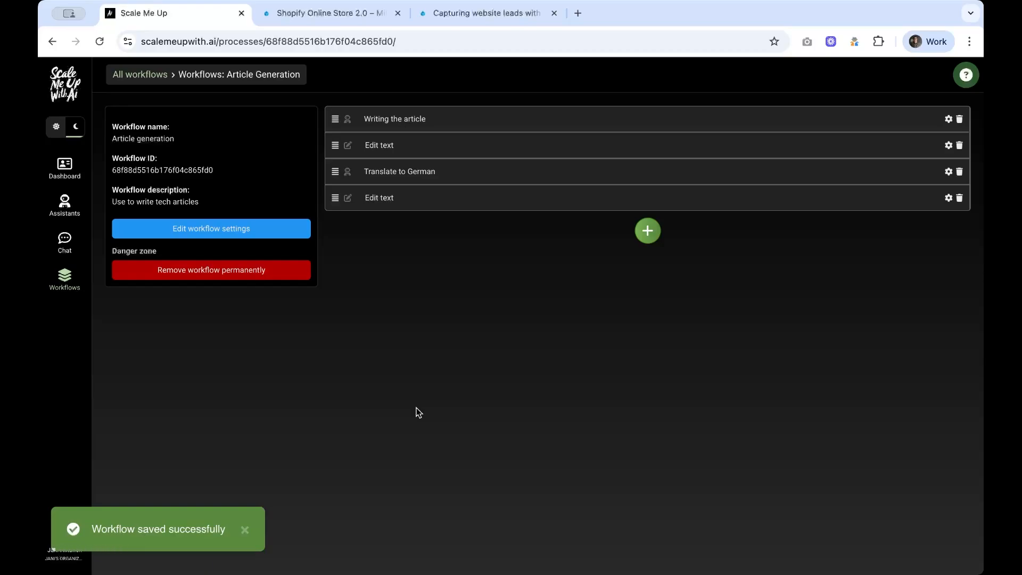
{"action": "left_click", "coordinate": [586, 481]}
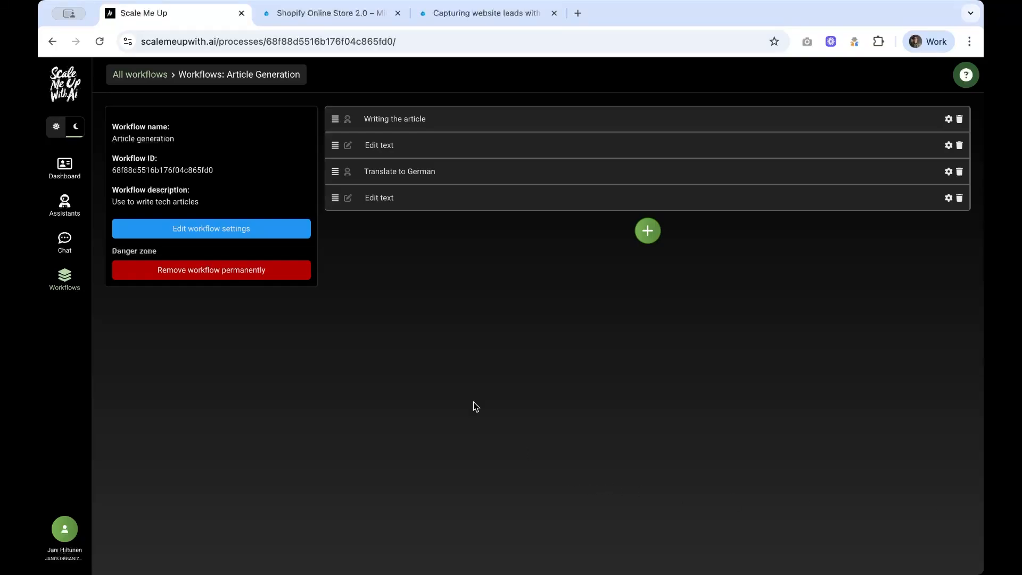
Step: Start an Article generation run with 'EU Artificial Intelligence Act' as both prompt and run name
{"action": "left_click", "coordinate": [148, 77]}
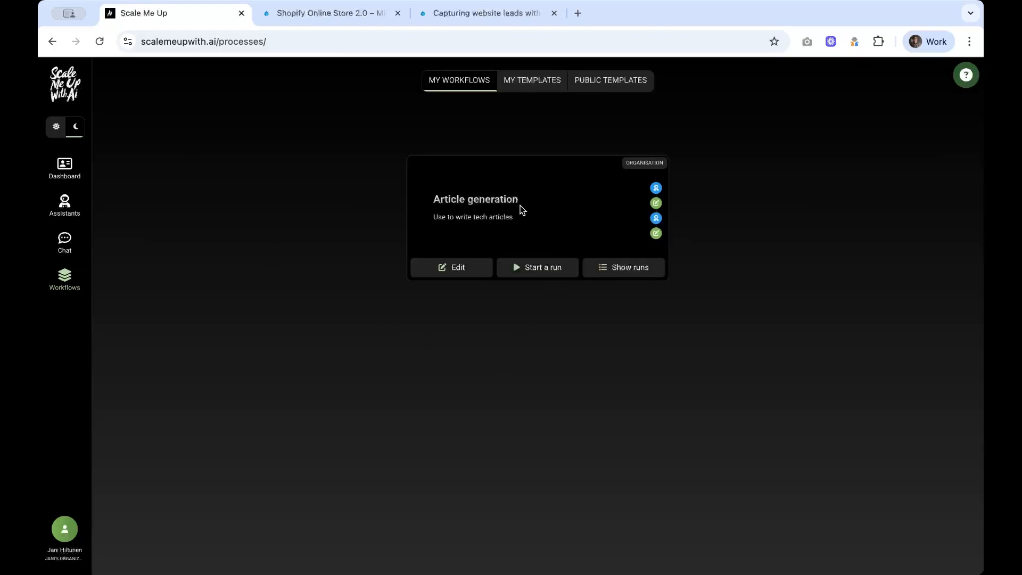
{"action": "left_click", "coordinate": [540, 269]}
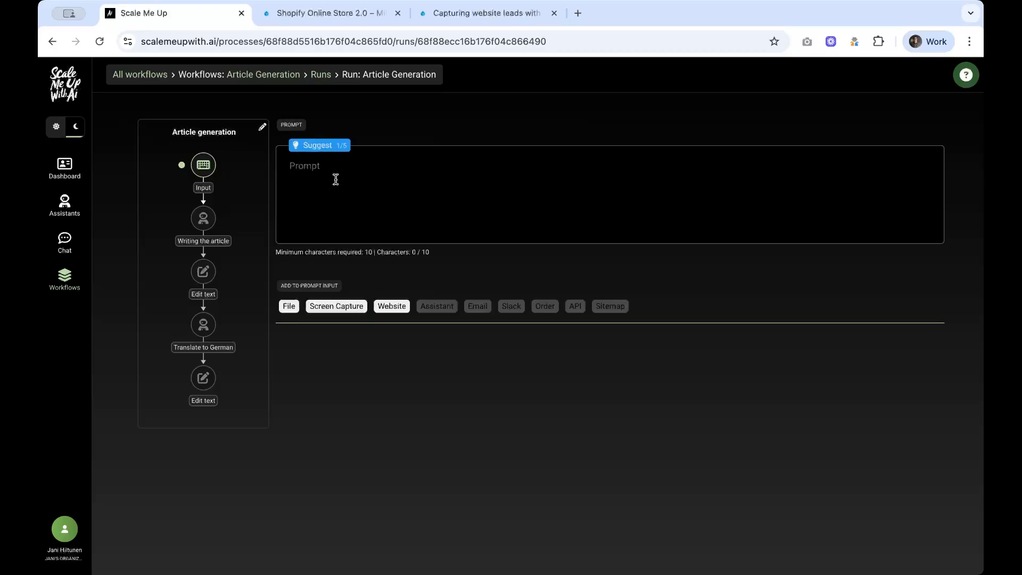
{"action": "type", "text": "EU Artificial Intelligence Act"}
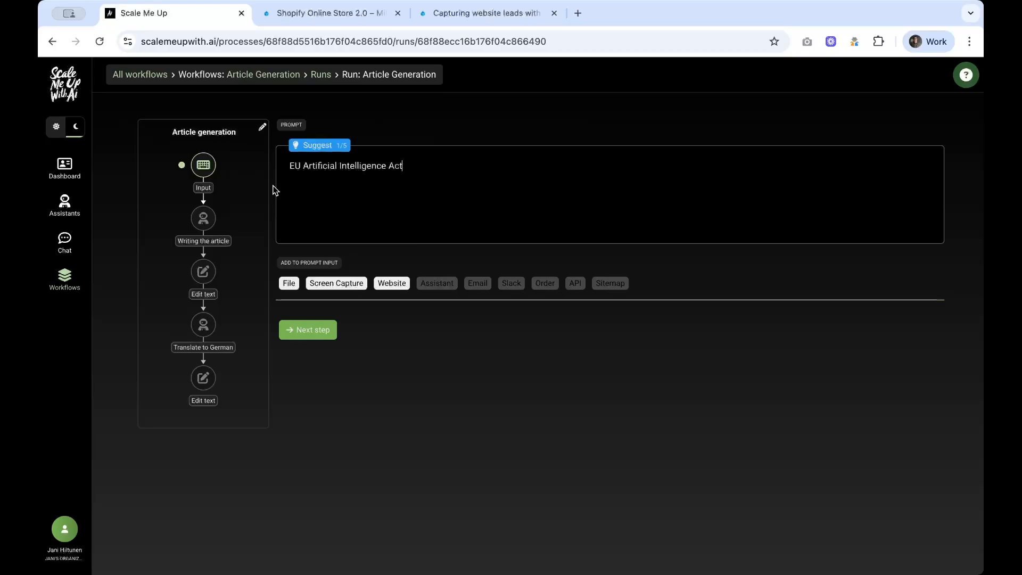
{"action": "left_click", "coordinate": [262, 127]}
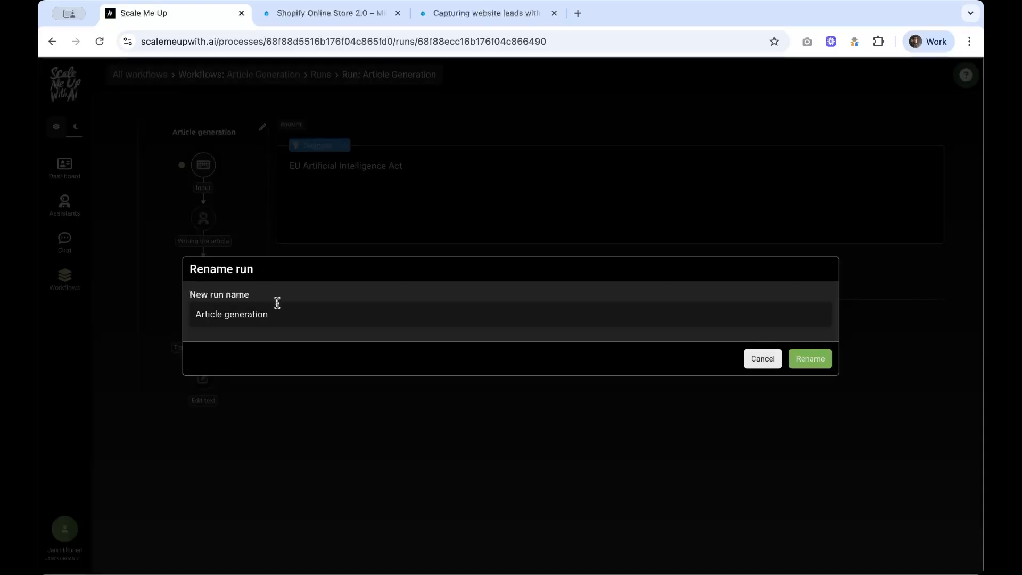
{"action": "left_click_drag", "start_coordinate": [292, 315], "coordinate": [148, 317]}
{"action": "type", "text": "EU Artificial Intelligence Act"}
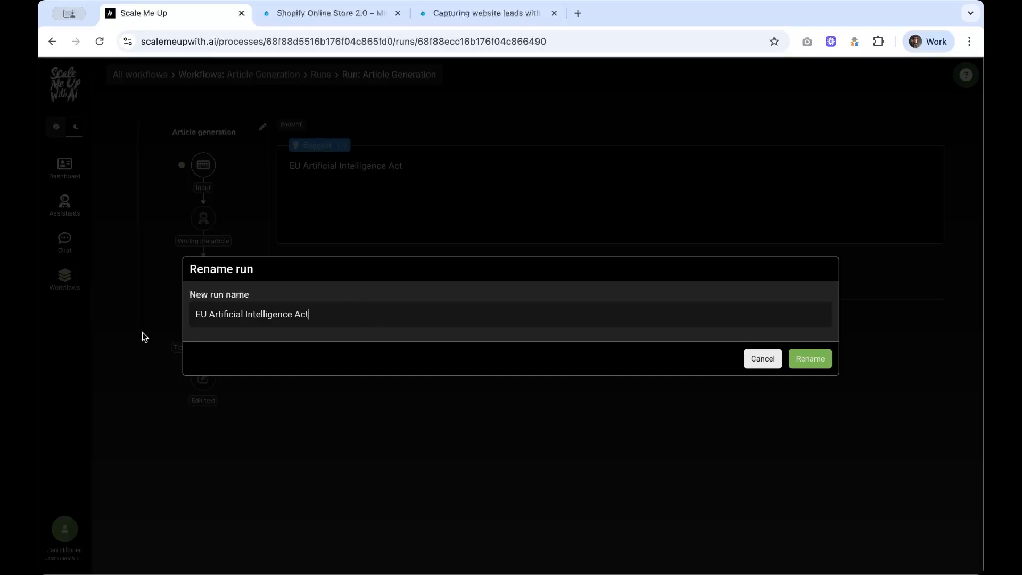
{"action": "left_click", "coordinate": [811, 359]}
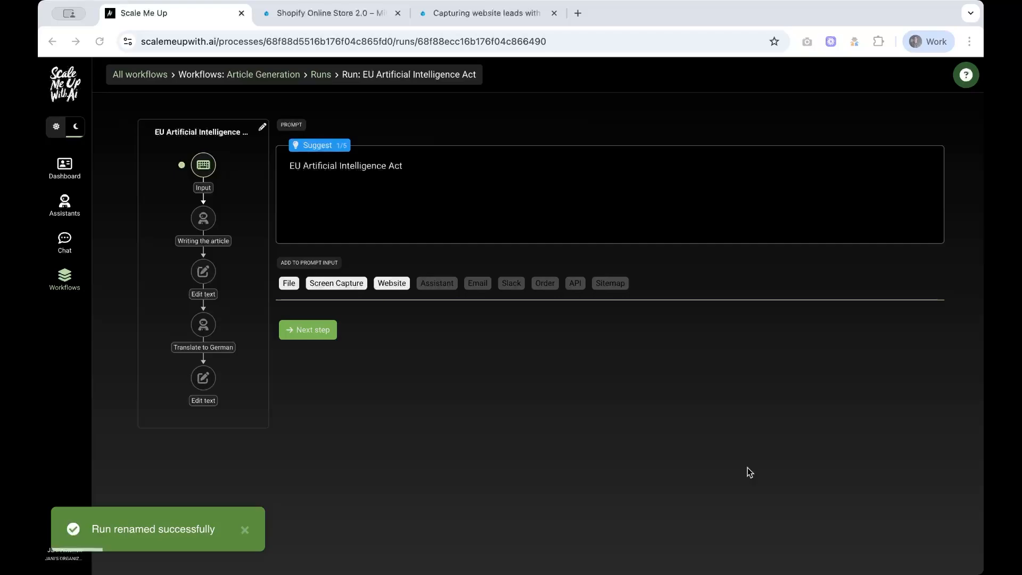
Step: Attach Traficom's EU AI Act webpage to the run as a website source
{"action": "left_click", "coordinate": [407, 339]}
{"action": "left_click", "coordinate": [393, 286]}
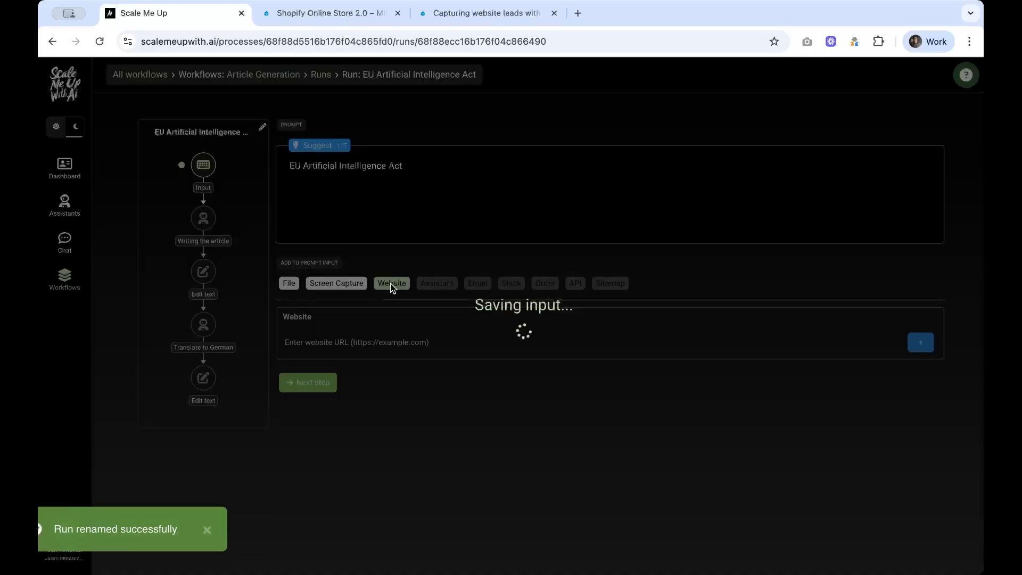
{"action": "left_click", "coordinate": [366, 345]}
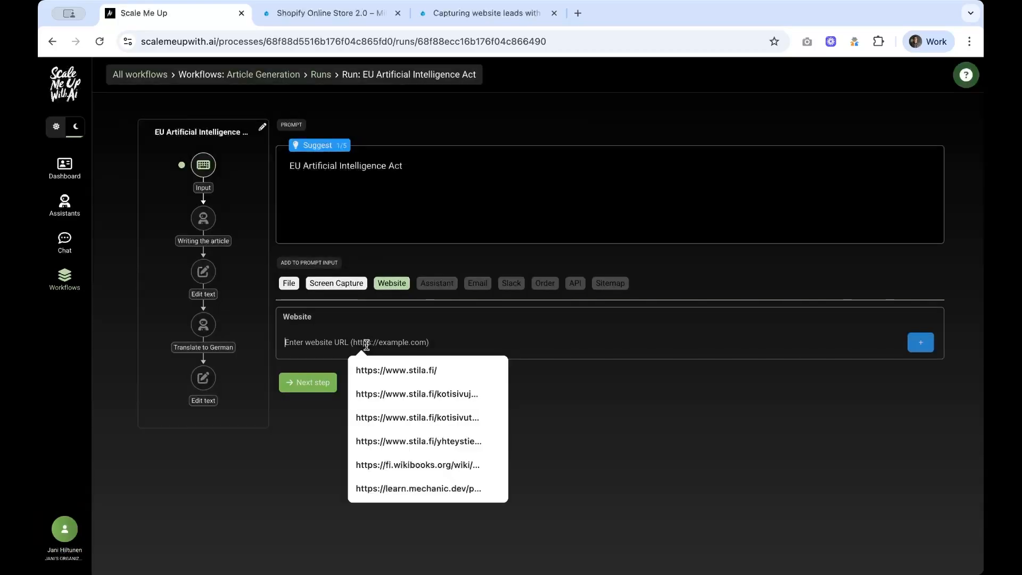
{"action": "type", "text": "https://traficom.fi/en/communications/data-economy-and-digital-services/about-eu-artificial-intelligence-act"}
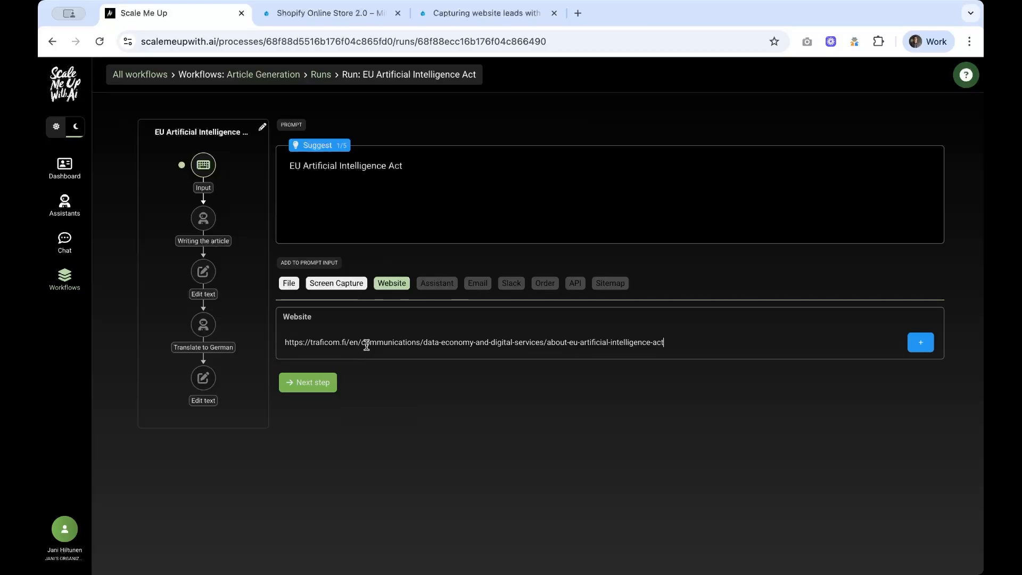
{"action": "left_click", "coordinate": [923, 345]}
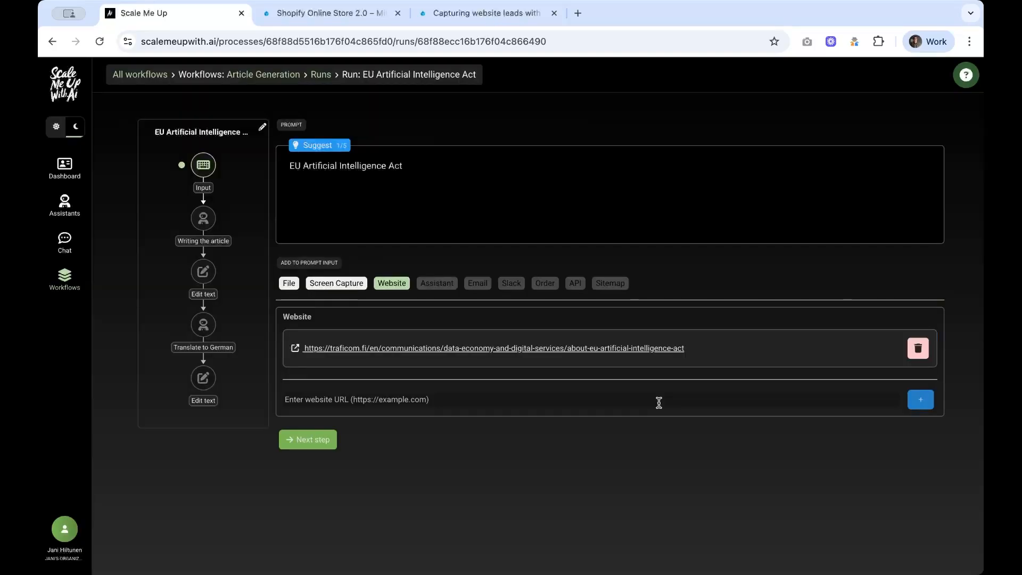
Step: Run the Writing the article step and review the generated EU AI Act article
{"action": "left_click", "coordinate": [324, 442]}
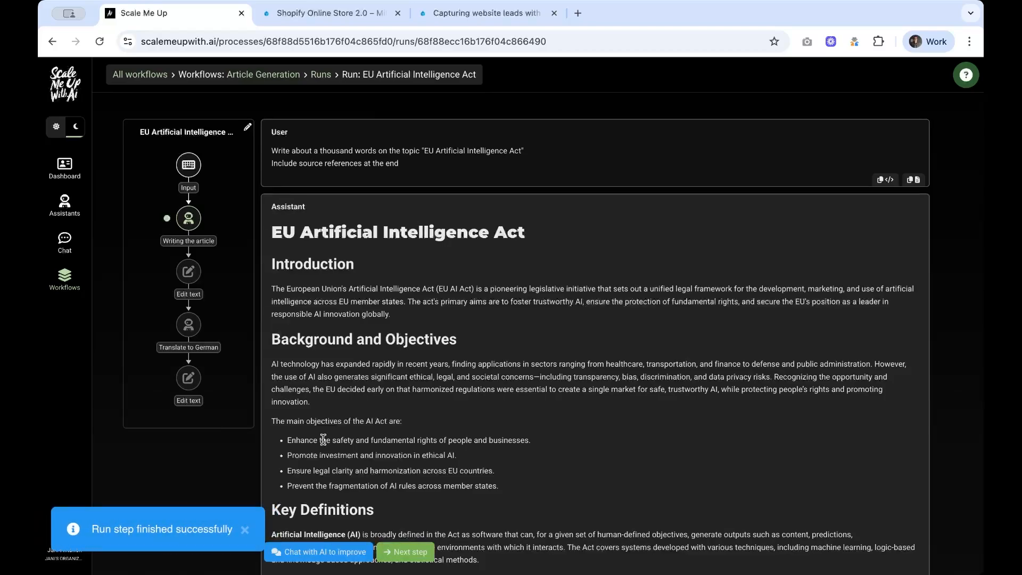
{"action": "scroll", "coordinate": [323, 440], "scroll_direction": "down", "scroll_amount": 6}
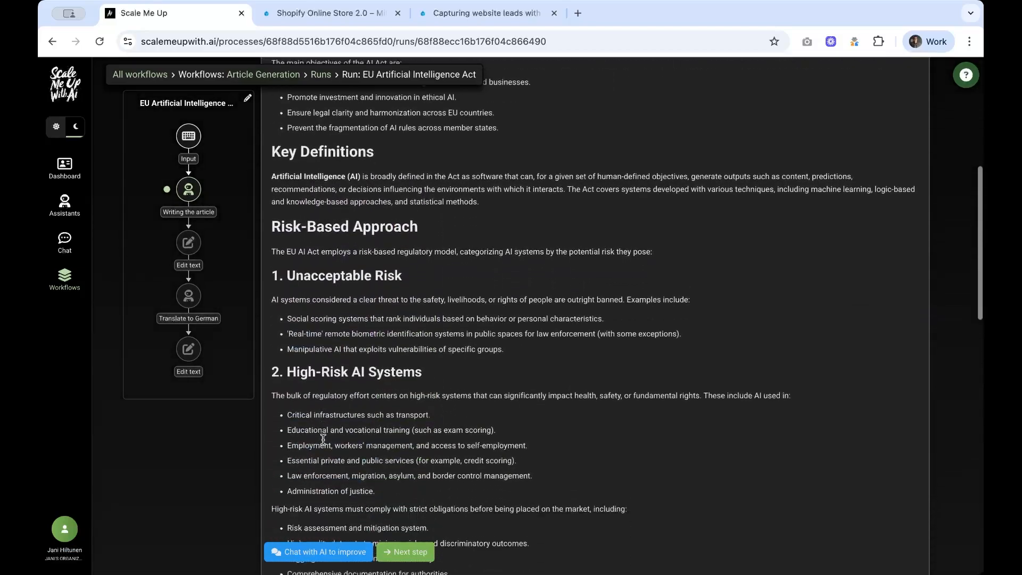
{"action": "scroll", "coordinate": [323, 439], "scroll_direction": "down", "scroll_amount": 8}
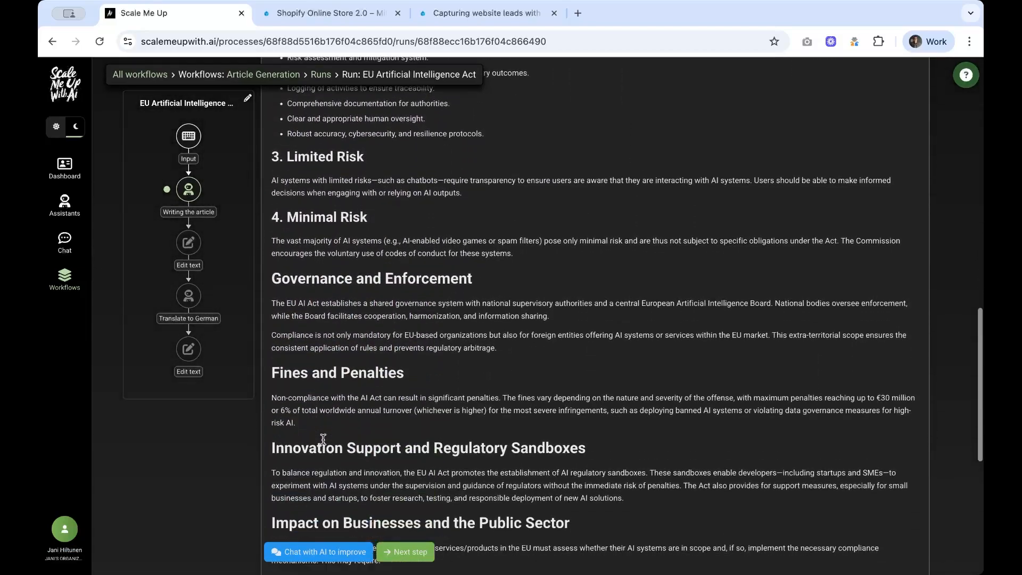
{"action": "scroll", "coordinate": [323, 440], "scroll_direction": "down", "scroll_amount": 7}
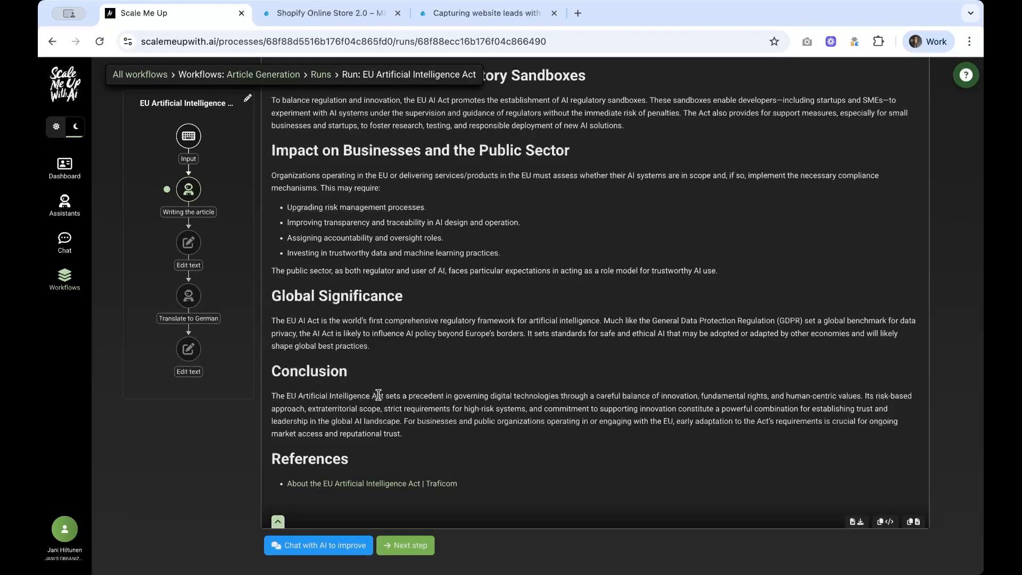
{"action": "scroll", "coordinate": [378, 396], "scroll_direction": "up", "scroll_amount": 20}
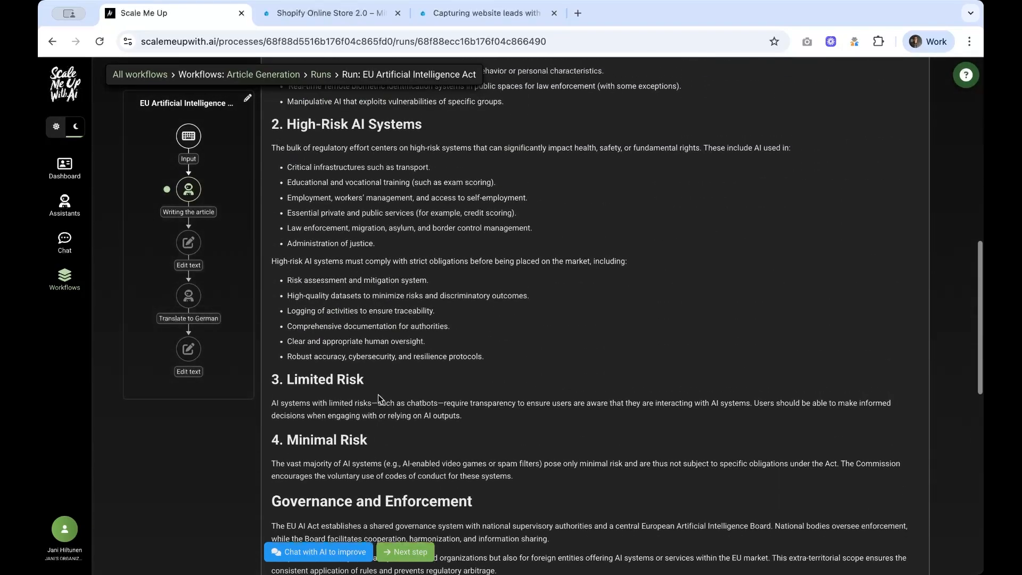
Step: Advance to the Edit text step and look over the English article
{"action": "left_click", "coordinate": [409, 553]}
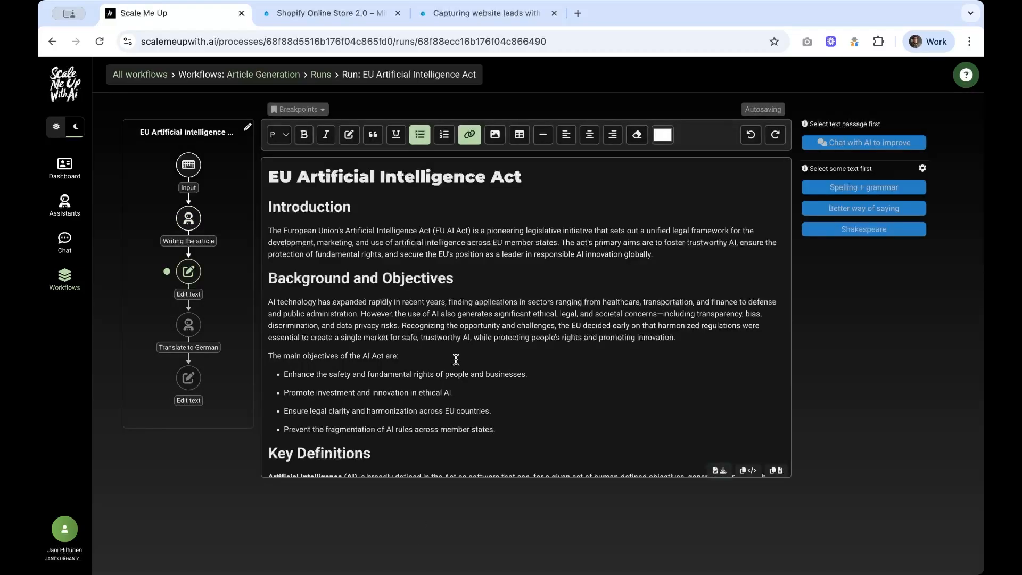
{"action": "scroll", "coordinate": [463, 305], "scroll_direction": "down", "scroll_amount": 1}
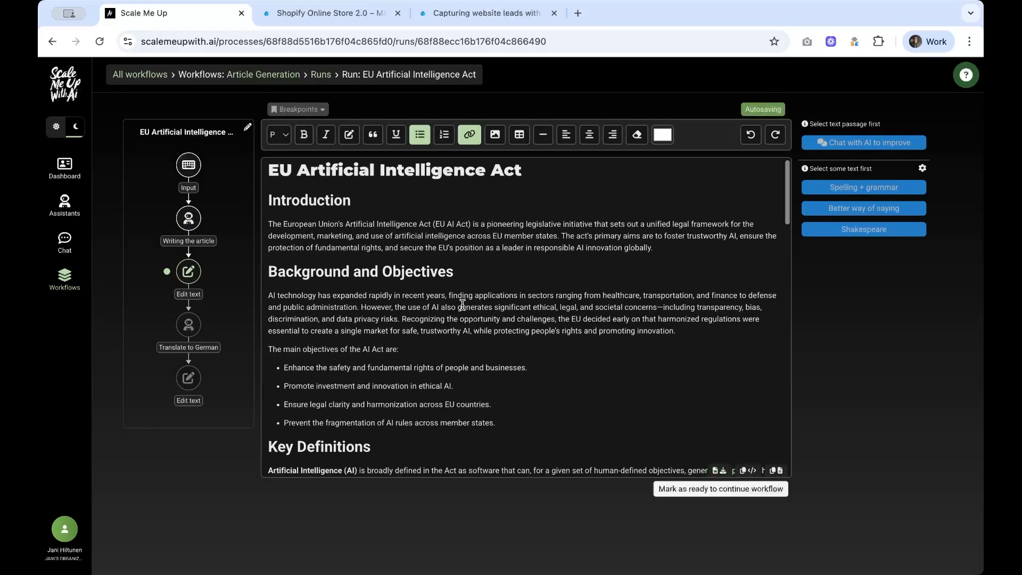
{"action": "scroll", "coordinate": [462, 305], "scroll_direction": "down", "scroll_amount": 15}
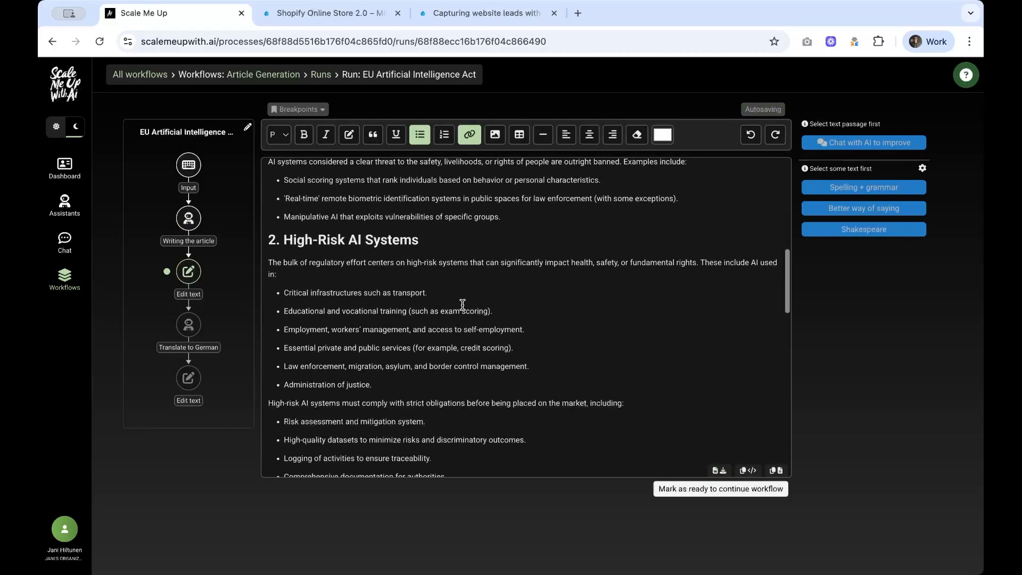
{"action": "scroll", "coordinate": [463, 305], "scroll_direction": "down", "scroll_amount": 15}
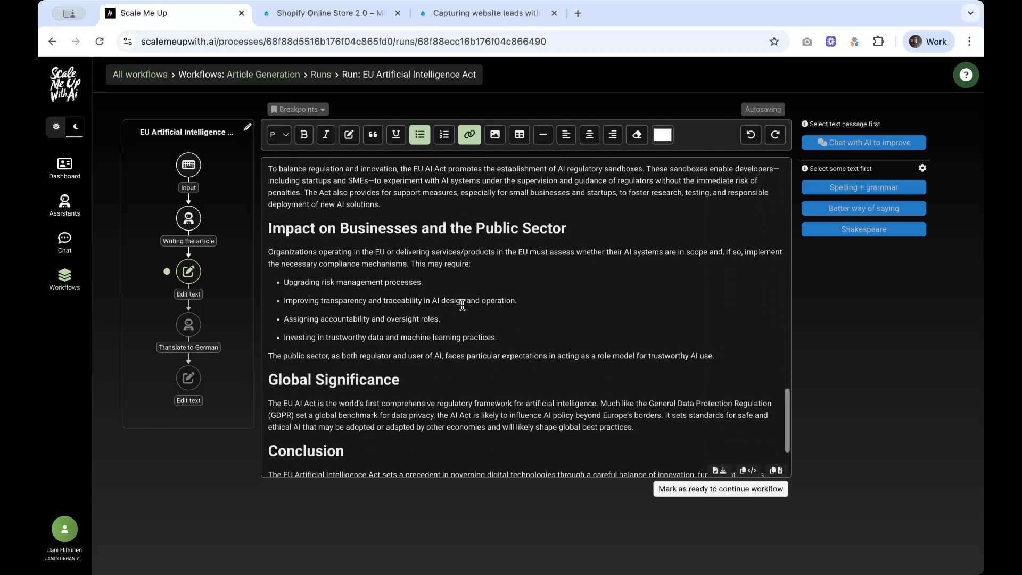
{"action": "scroll", "coordinate": [462, 305], "scroll_direction": "up", "scroll_amount": 20}
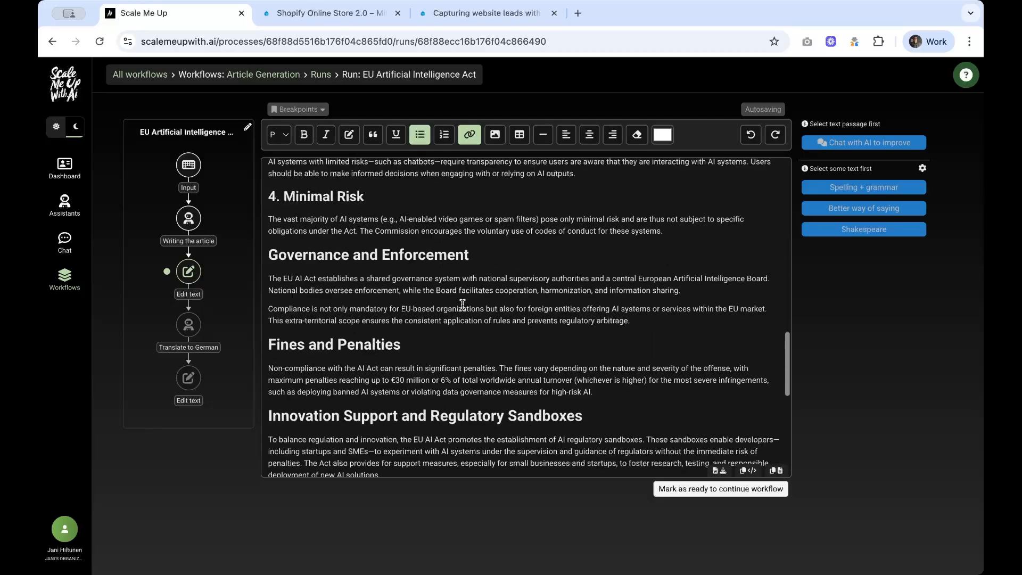
{"action": "scroll", "coordinate": [463, 305], "scroll_direction": "up", "scroll_amount": 5}
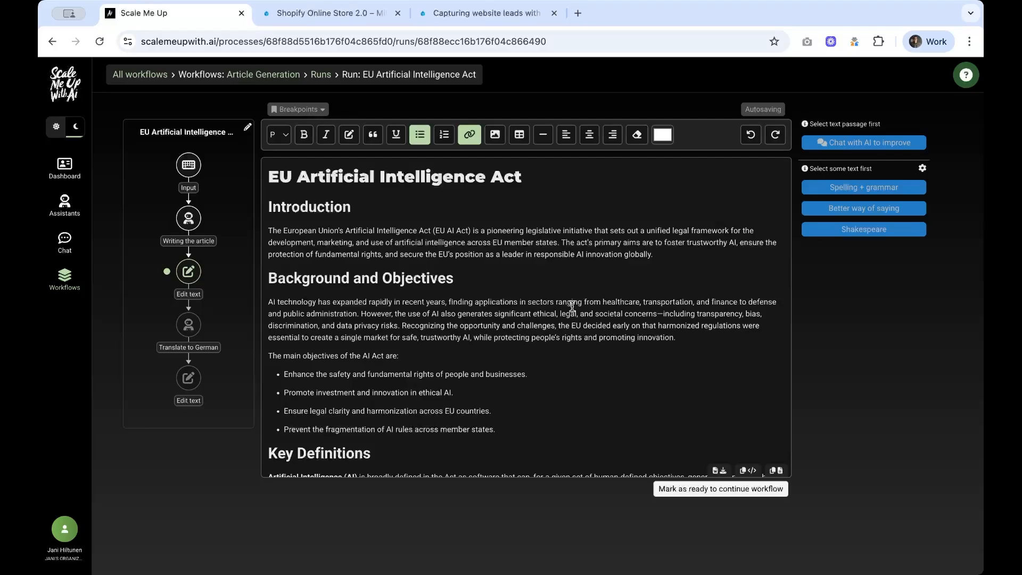
Step: Delete the commas after 'healthcare' and 'transportation' in the Background paragraph
{"action": "left_click", "coordinate": [643, 304]}
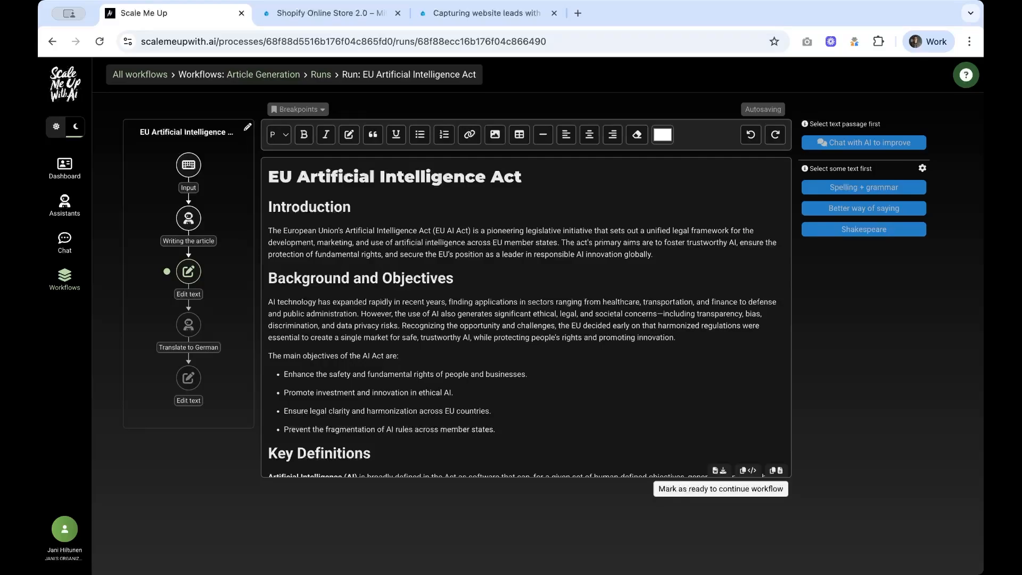
{"action": "key", "text": "BackSpace"}
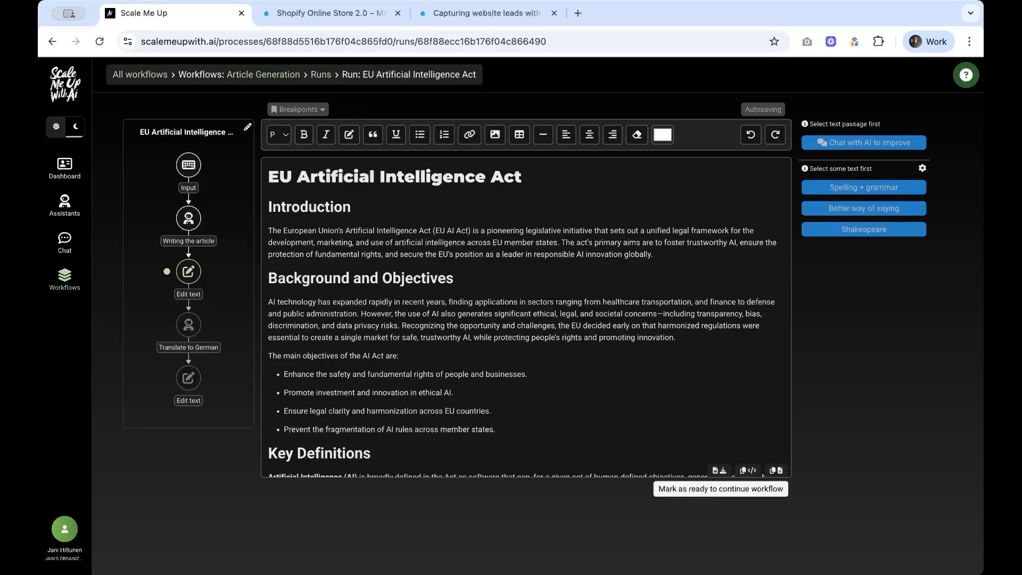
{"action": "left_click", "coordinate": [693, 302]}
{"action": "key", "text": "BackSpace"}
Step: Replace the Background paragraph with its Spelling + grammar correction, then mark the article ready
{"action": "left_click_drag", "start_coordinate": [689, 336], "coordinate": [271, 303]}
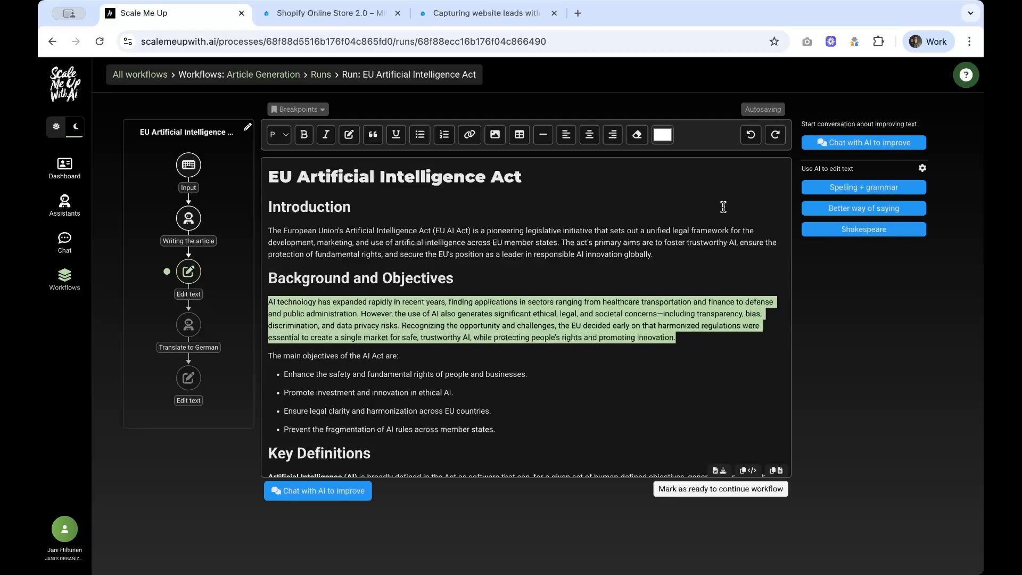
{"action": "left_click", "coordinate": [832, 189]}
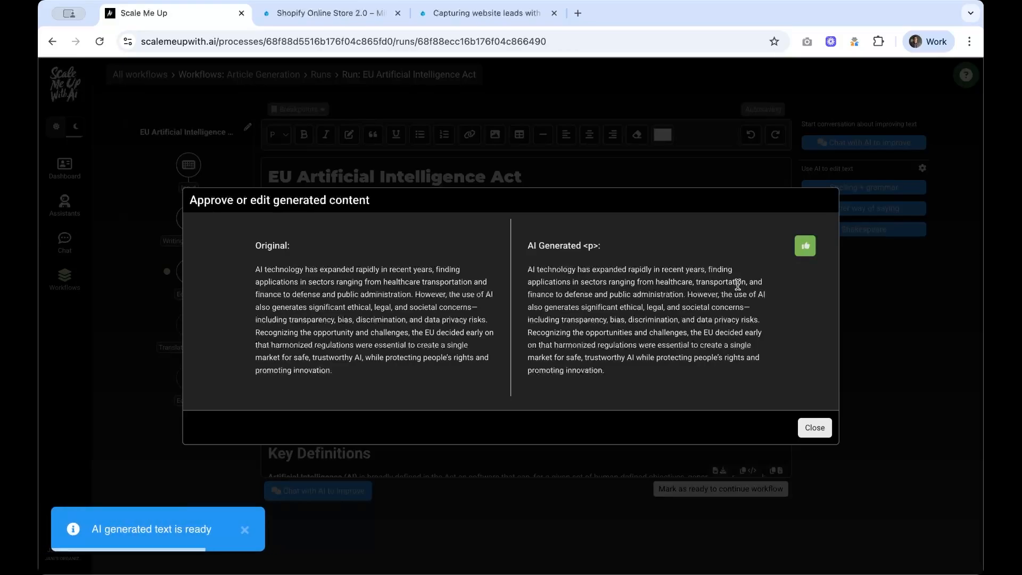
{"action": "left_click", "coordinate": [805, 246]}
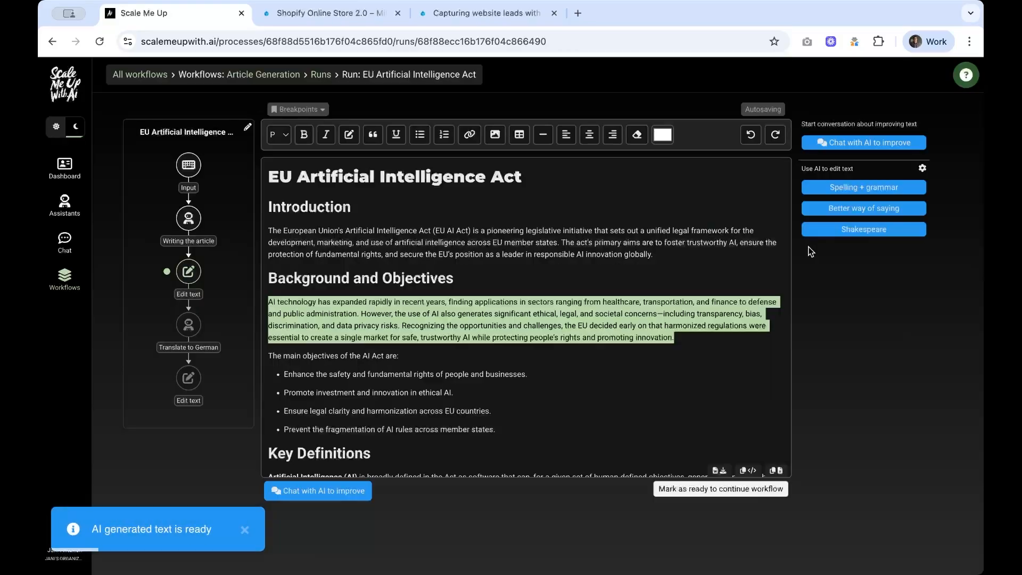
{"action": "left_click", "coordinate": [686, 336]}
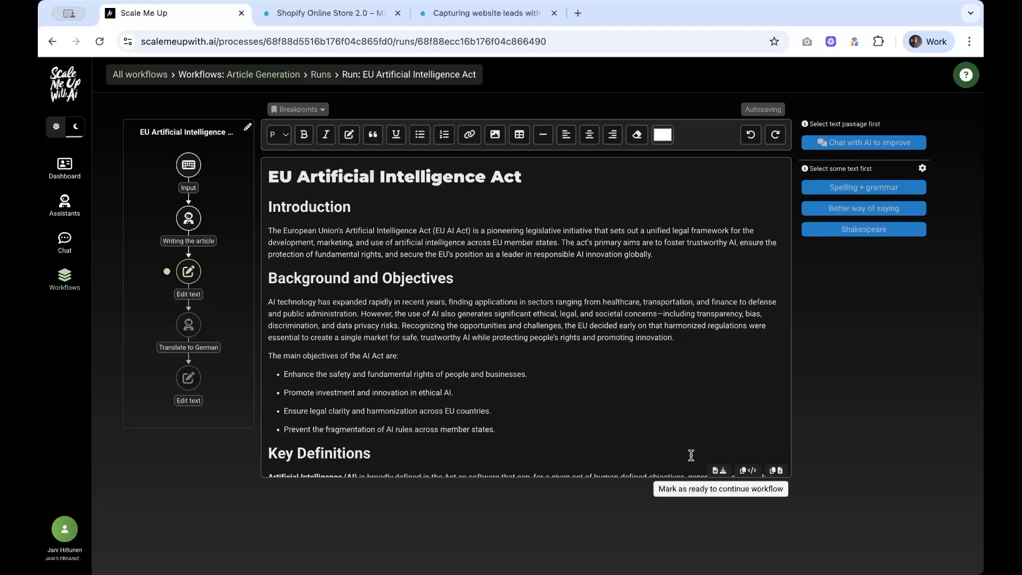
{"action": "left_click", "coordinate": [695, 489]}
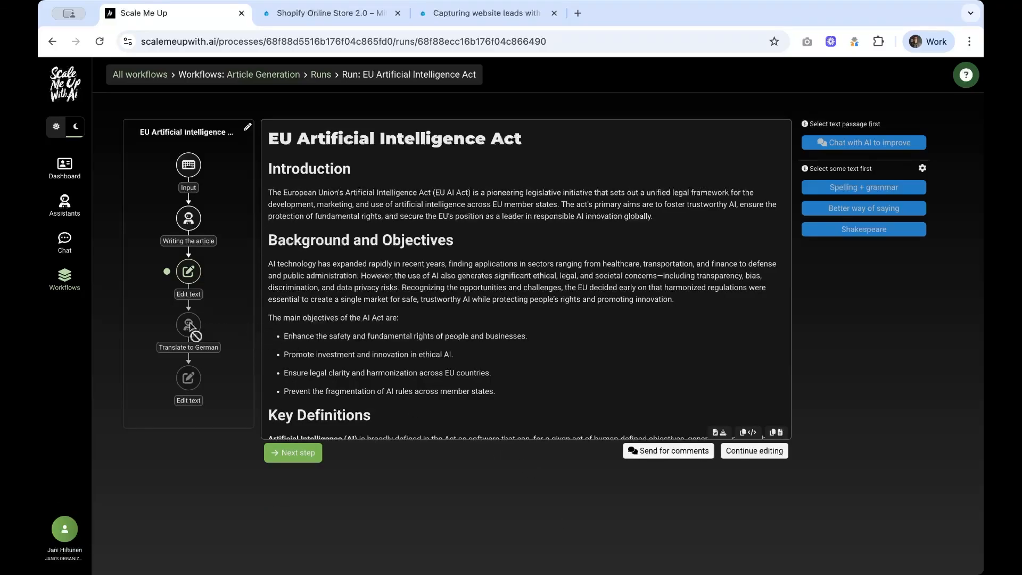
Step: Generate and review the German translation 'EU-Gesetz über künstliche Intelligenz', then open the final Edit text step
{"action": "left_click", "coordinate": [304, 454]}
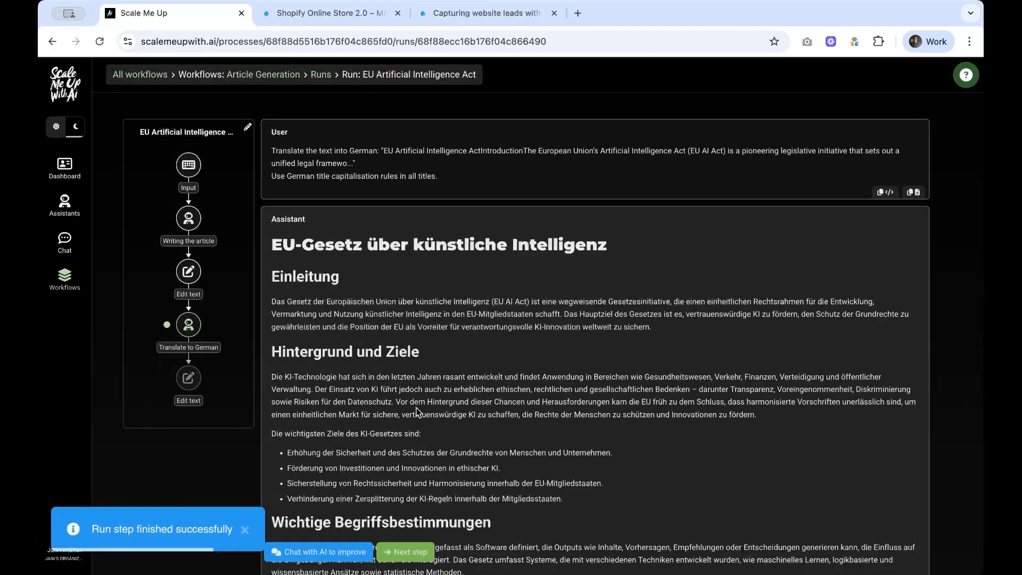
{"action": "scroll", "coordinate": [417, 411], "scroll_direction": "down", "scroll_amount": 10}
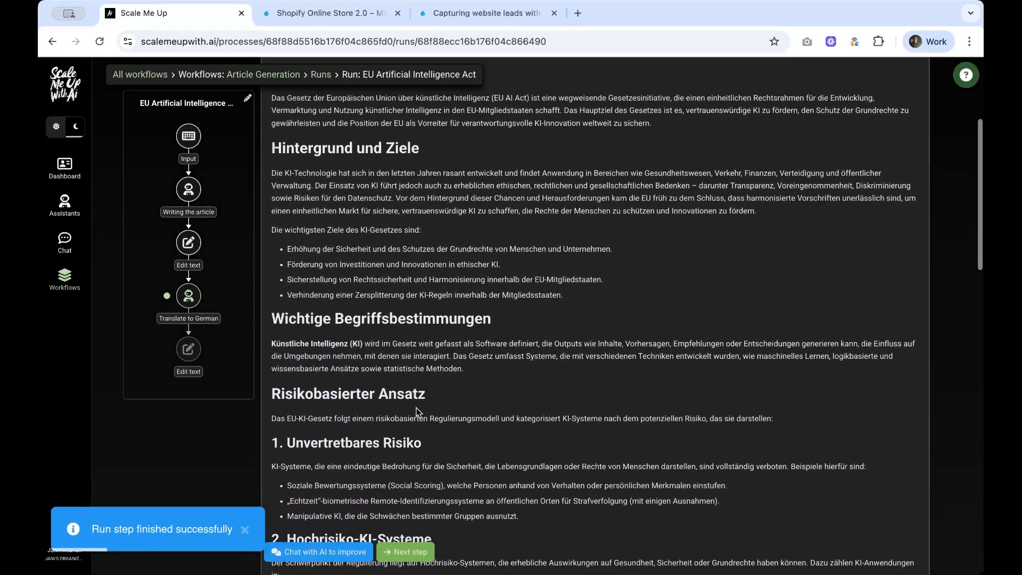
{"action": "scroll", "coordinate": [416, 408], "scroll_direction": "down", "scroll_amount": 10}
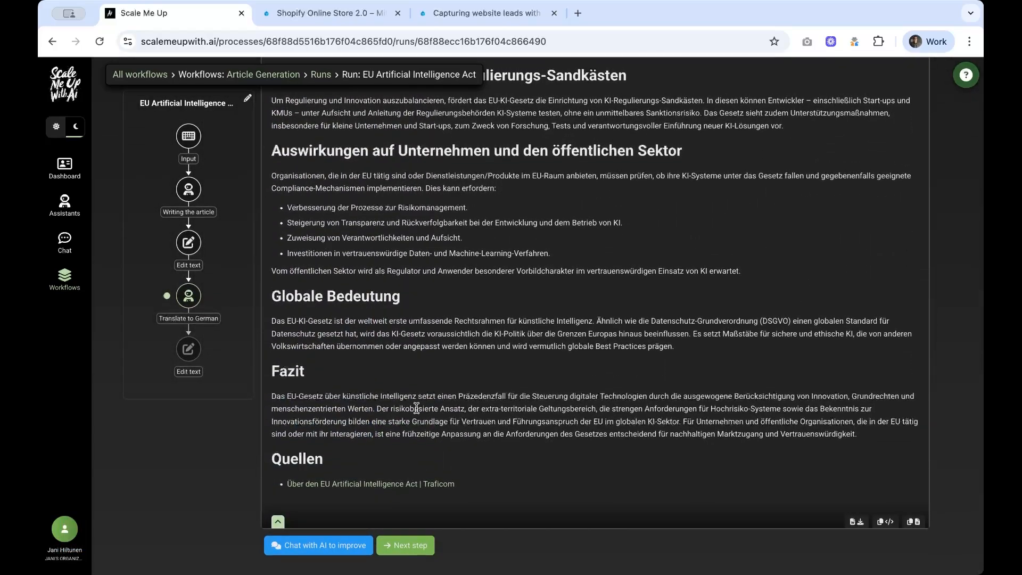
{"action": "scroll", "coordinate": [416, 408], "scroll_direction": "up", "scroll_amount": 20}
{"action": "scroll", "coordinate": [417, 408], "scroll_direction": "up", "scroll_amount": 6}
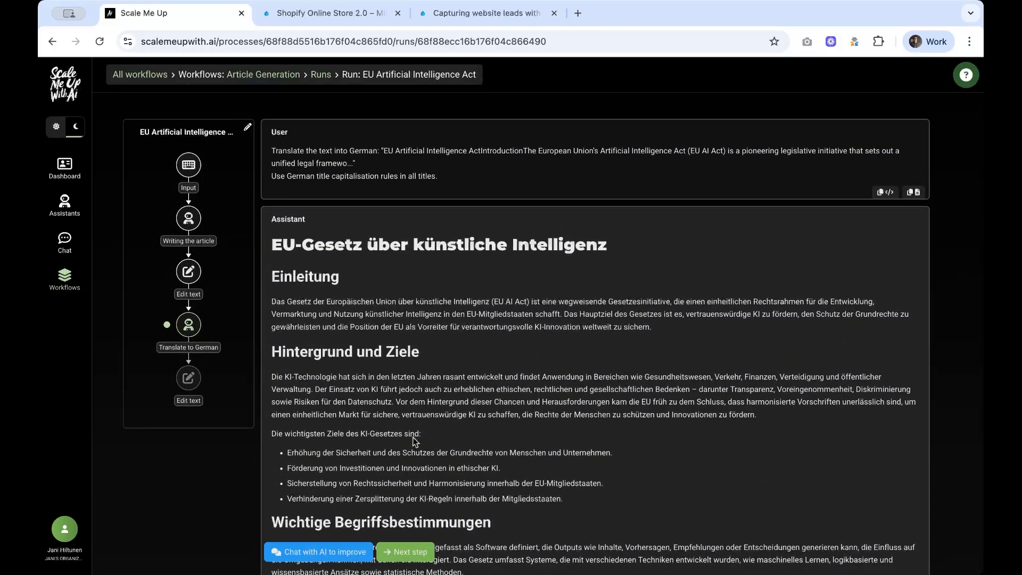
{"action": "left_click", "coordinate": [416, 551]}
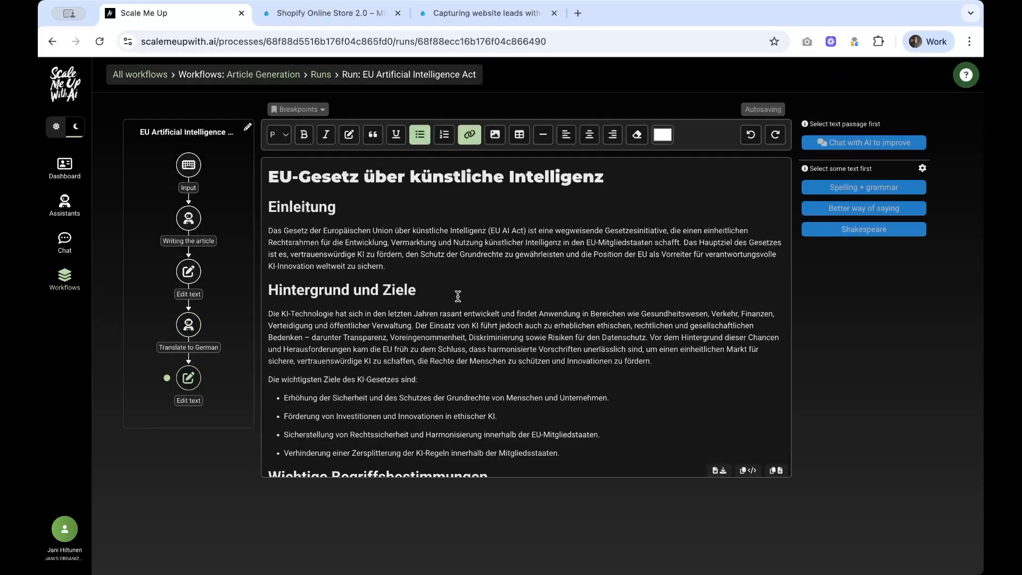
Step: Mark the German article ready to continue, then reopen the English article from the first Edit text step
{"action": "scroll", "coordinate": [458, 296], "scroll_direction": "down", "scroll_amount": 5}
{"action": "scroll", "coordinate": [458, 296], "scroll_direction": "down", "scroll_amount": 10}
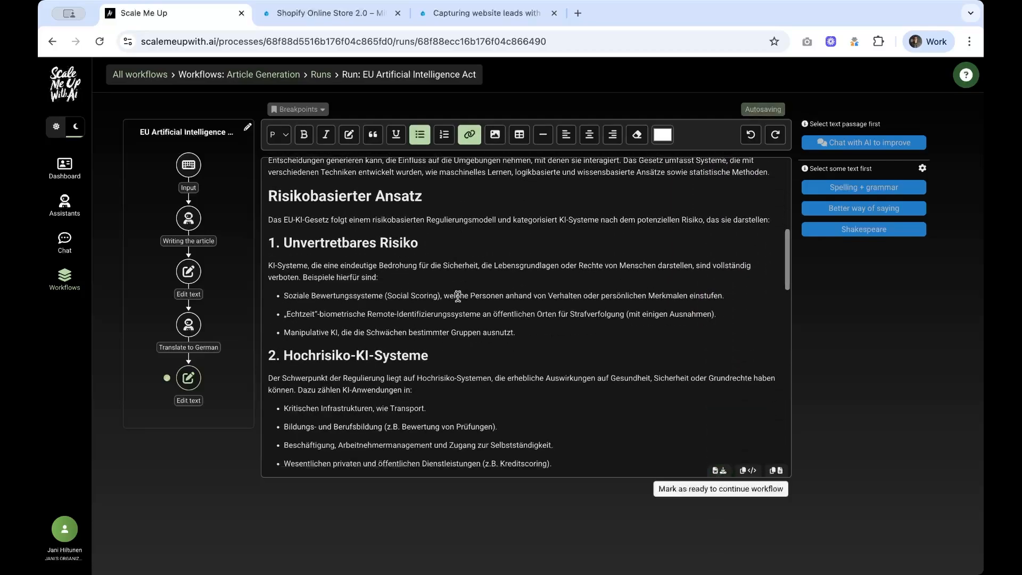
{"action": "scroll", "coordinate": [458, 297], "scroll_direction": "down", "scroll_amount": 10}
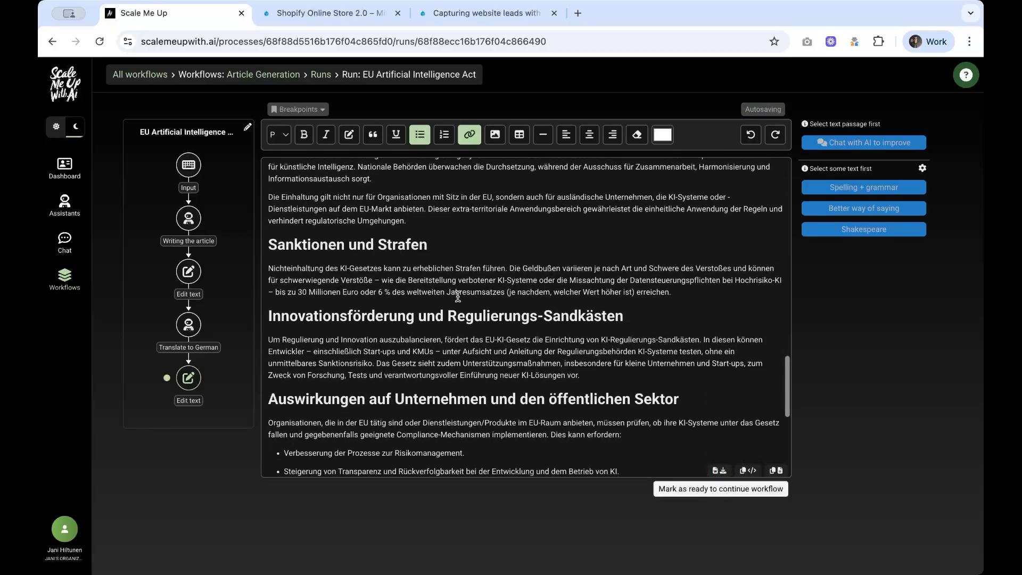
{"action": "scroll", "coordinate": [458, 296], "scroll_direction": "up", "scroll_amount": 20}
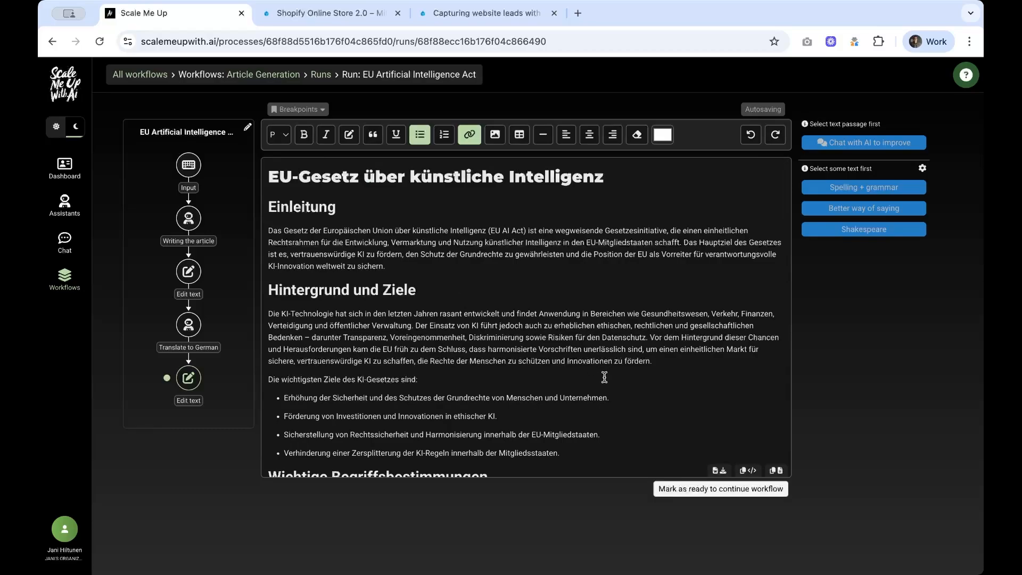
{"action": "left_click", "coordinate": [688, 490]}
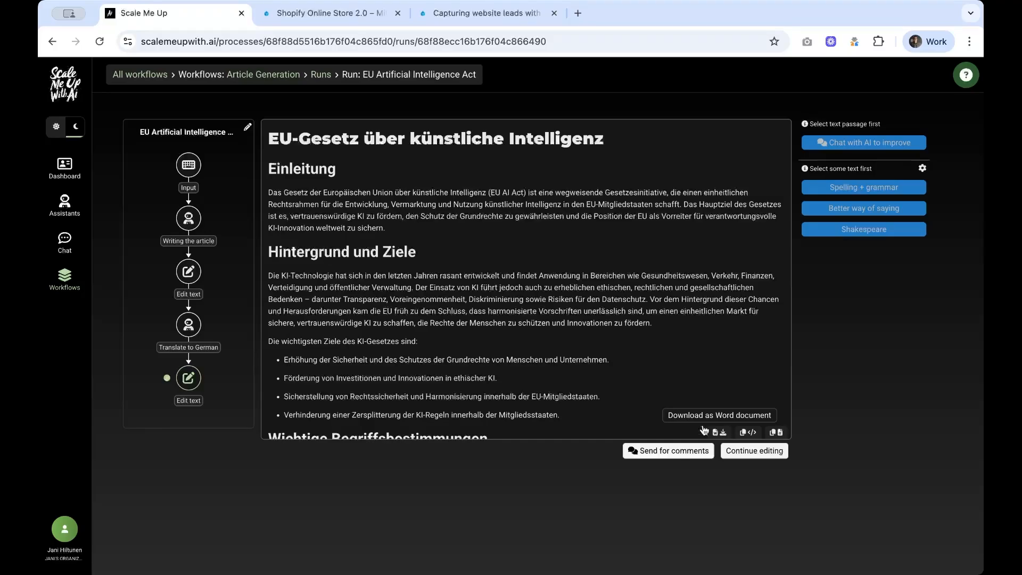
{"action": "left_click", "coordinate": [189, 273]}
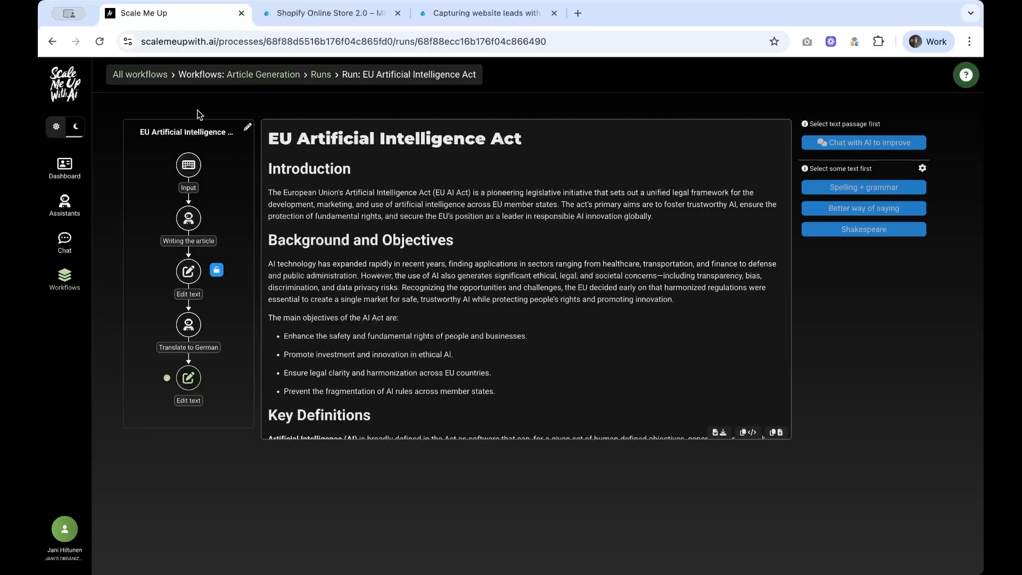
Step: Return to All workflows and show the Article generation runs list
{"action": "left_click", "coordinate": [145, 79]}
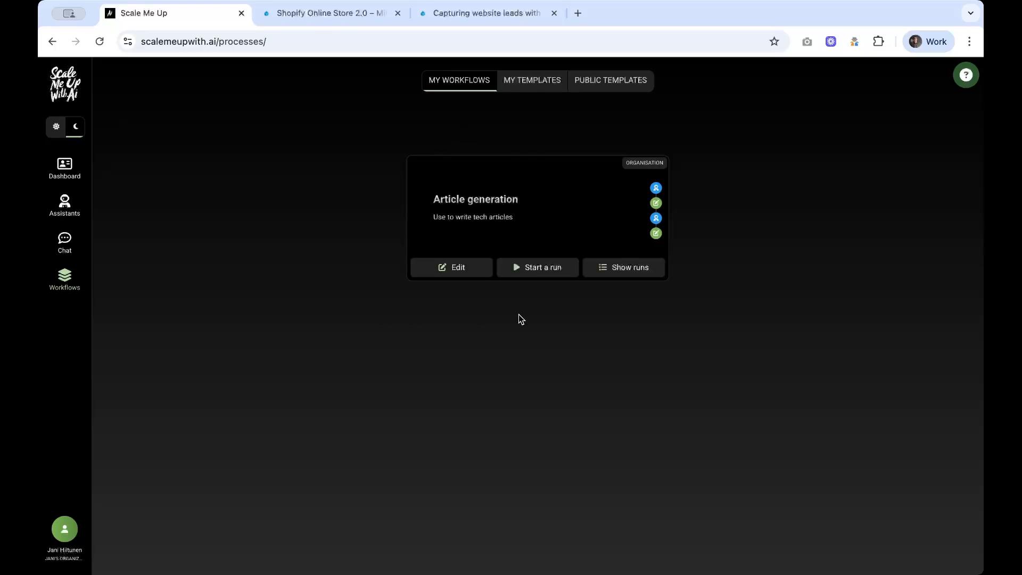
{"action": "left_click", "coordinate": [615, 269]}
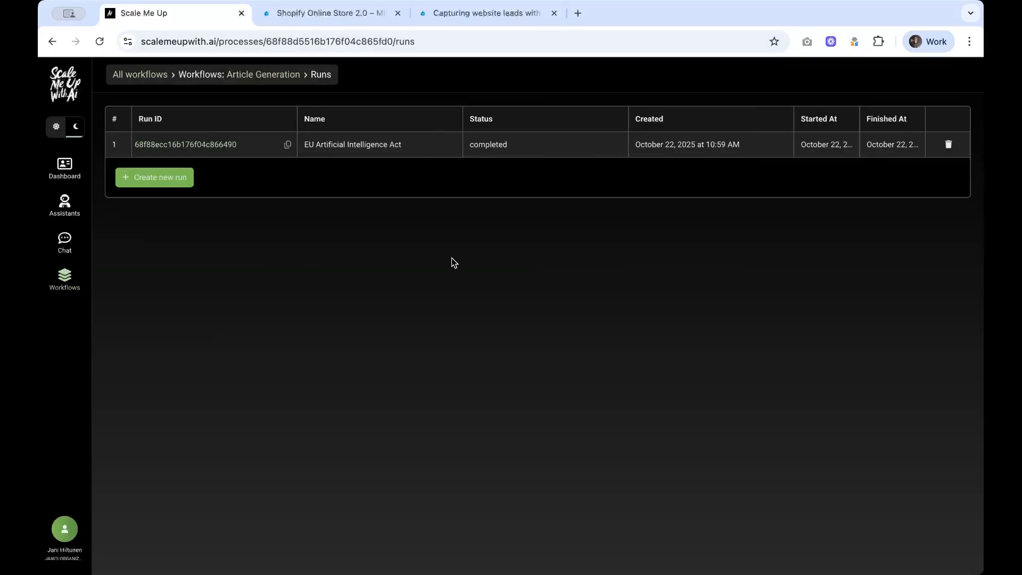